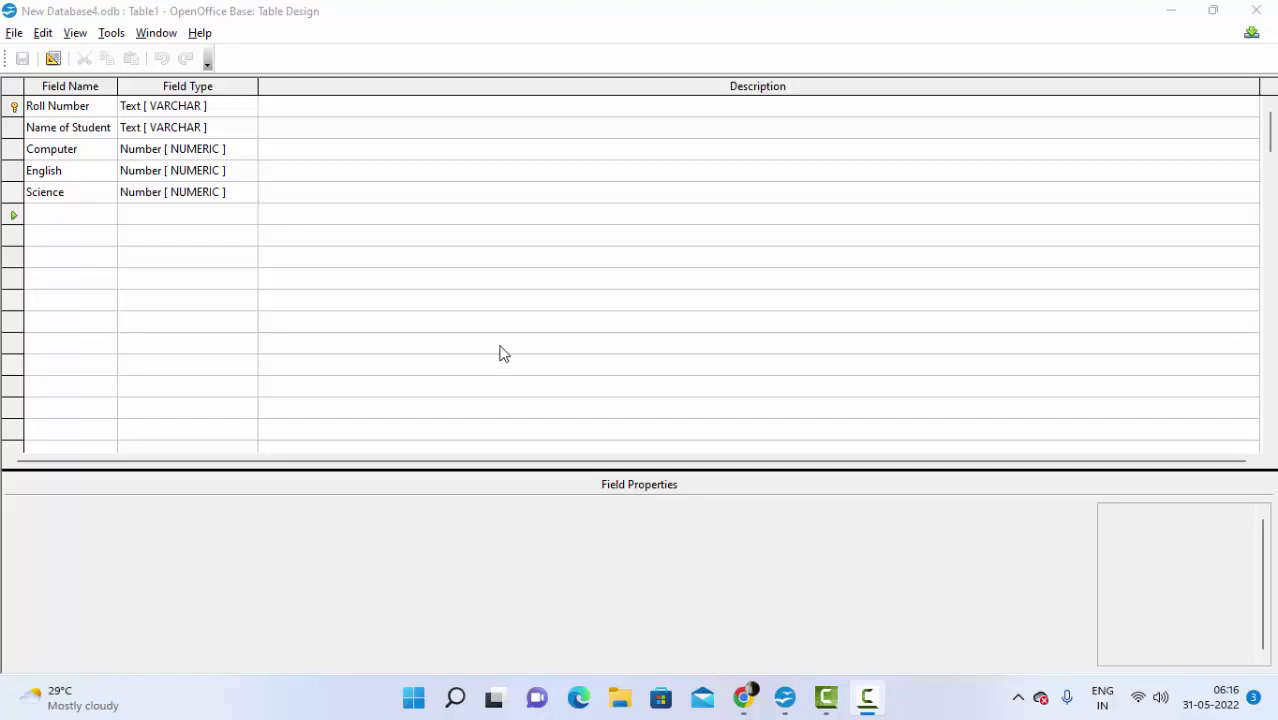
- Add a History field of type Number [NUMERIC] below Science in Table1
left_click(90, 216)
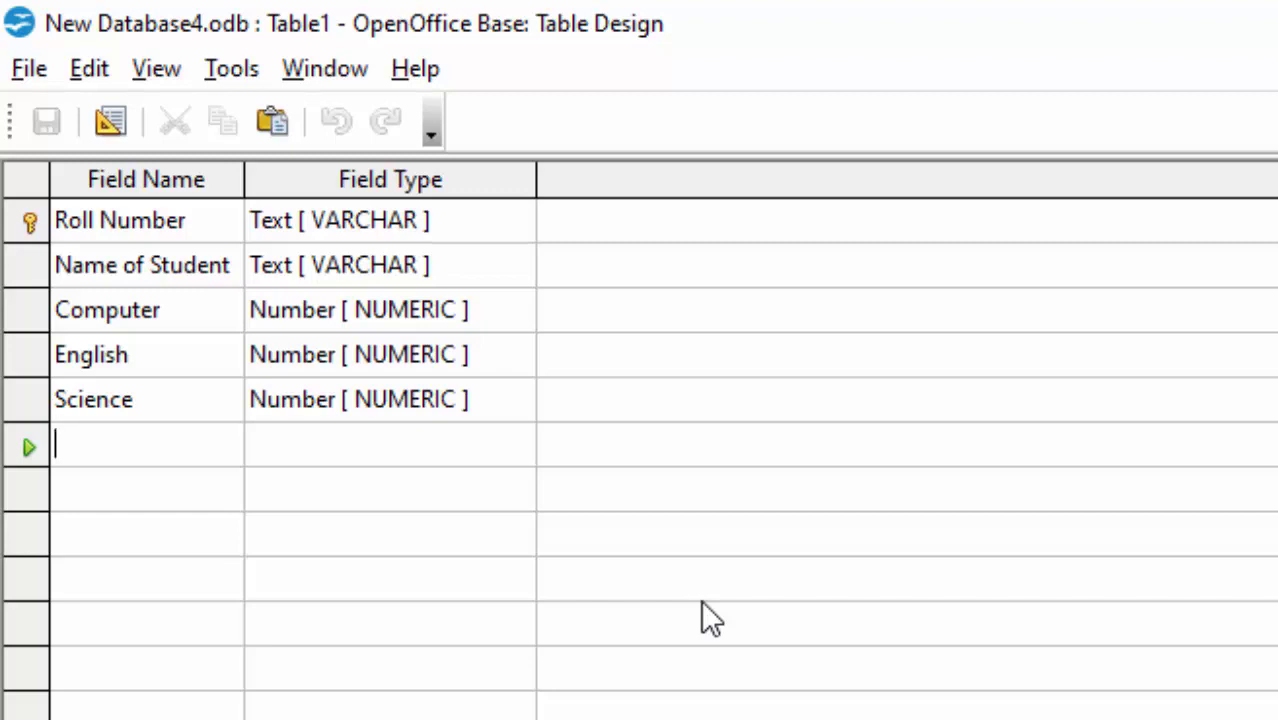
type("Hist")
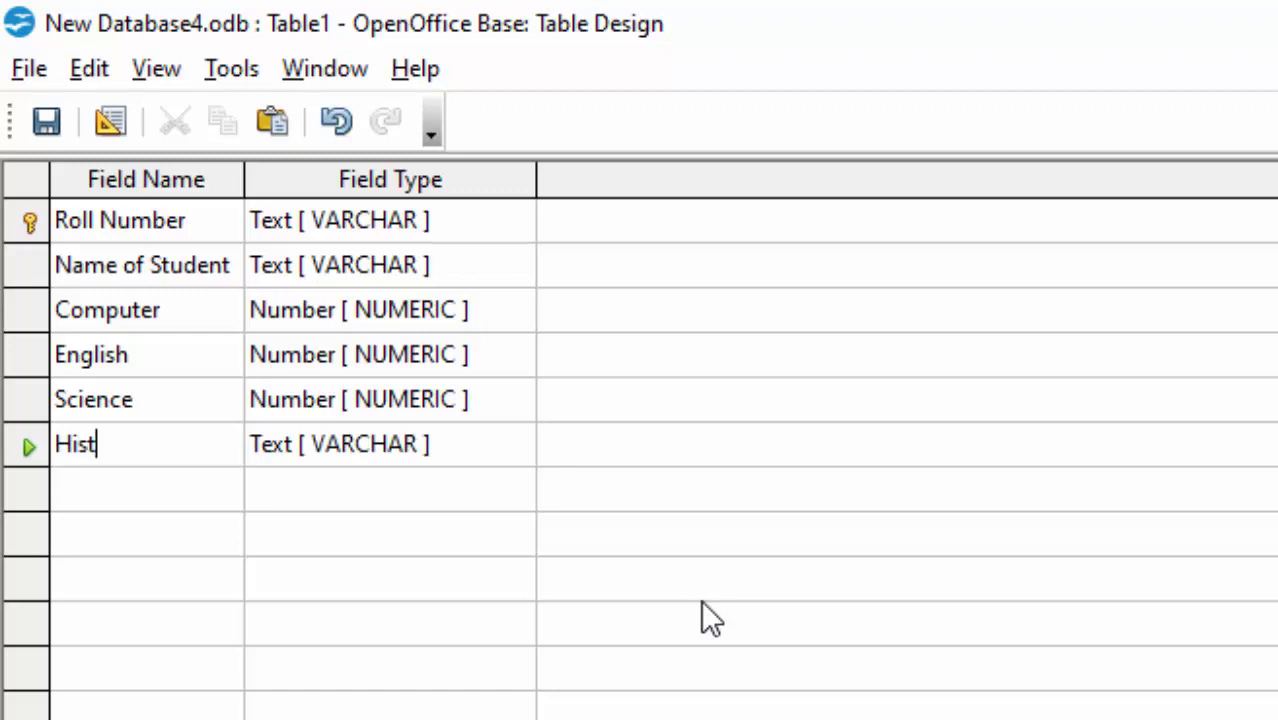
type("ory")
left_click(501, 437)
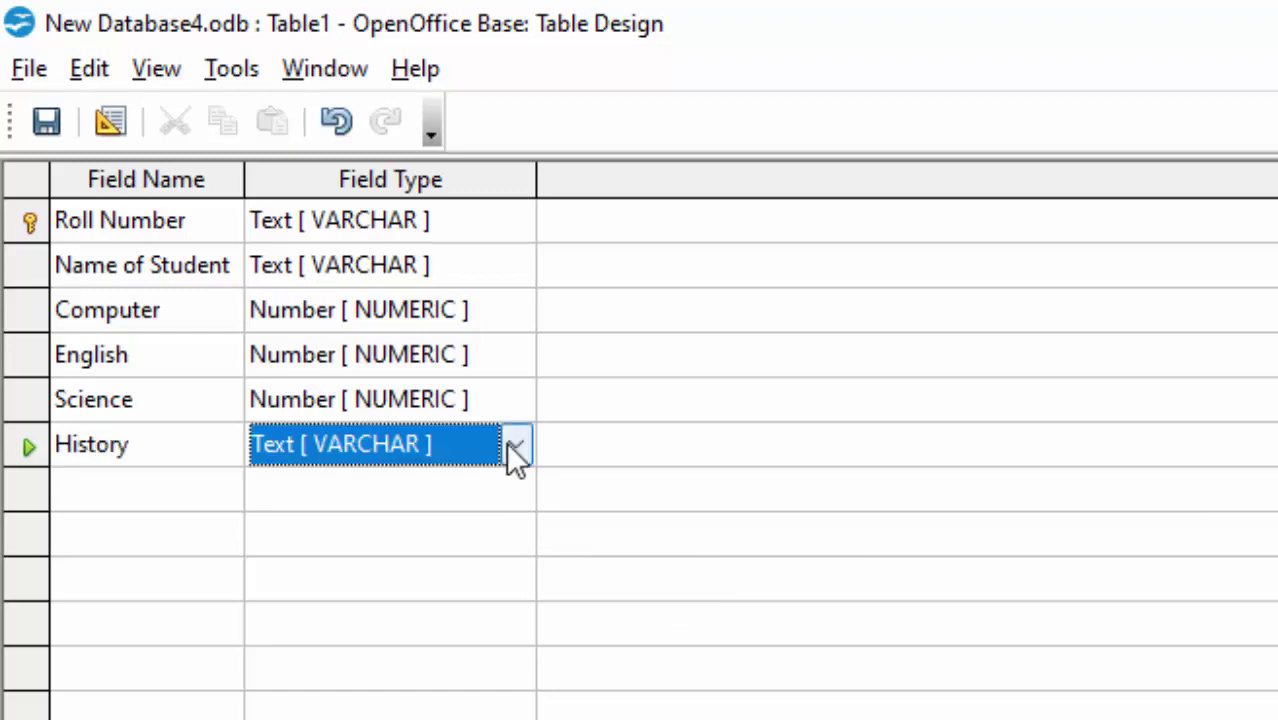
left_click(510, 446)
left_click(436, 518)
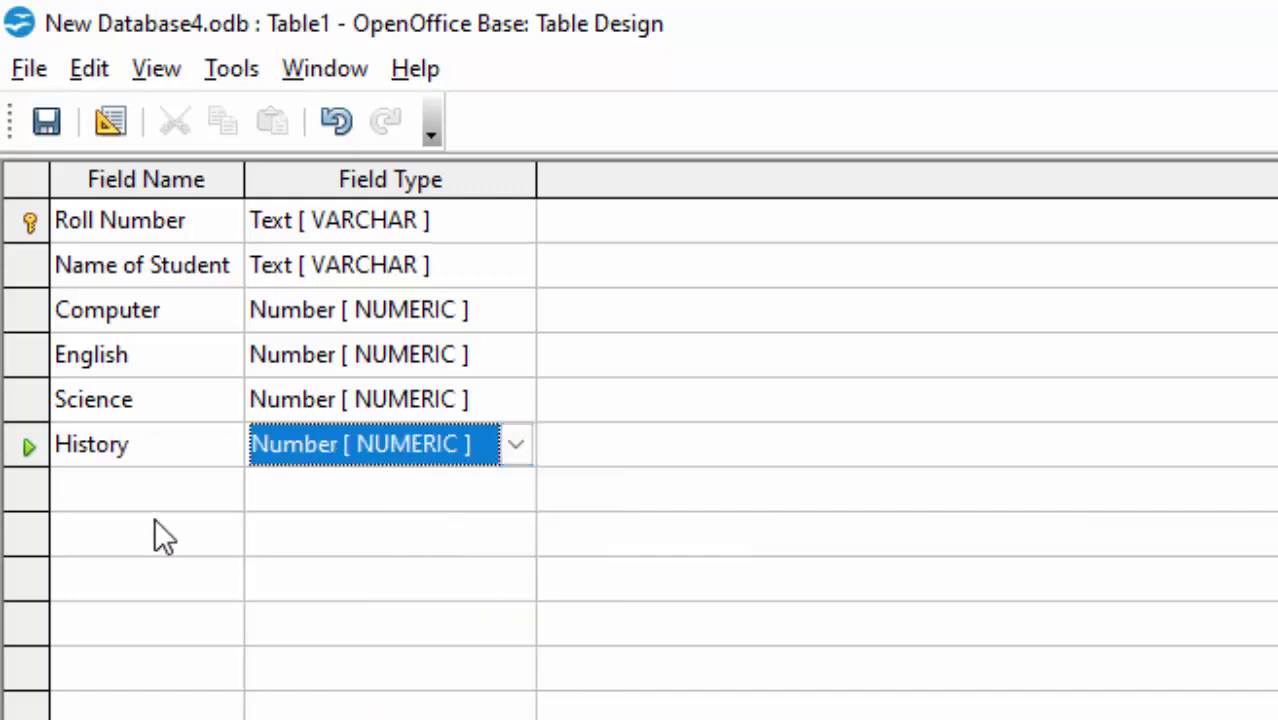
- Add a Geography field of type Number [NUMERIC] and save the table design
left_click(147, 491)
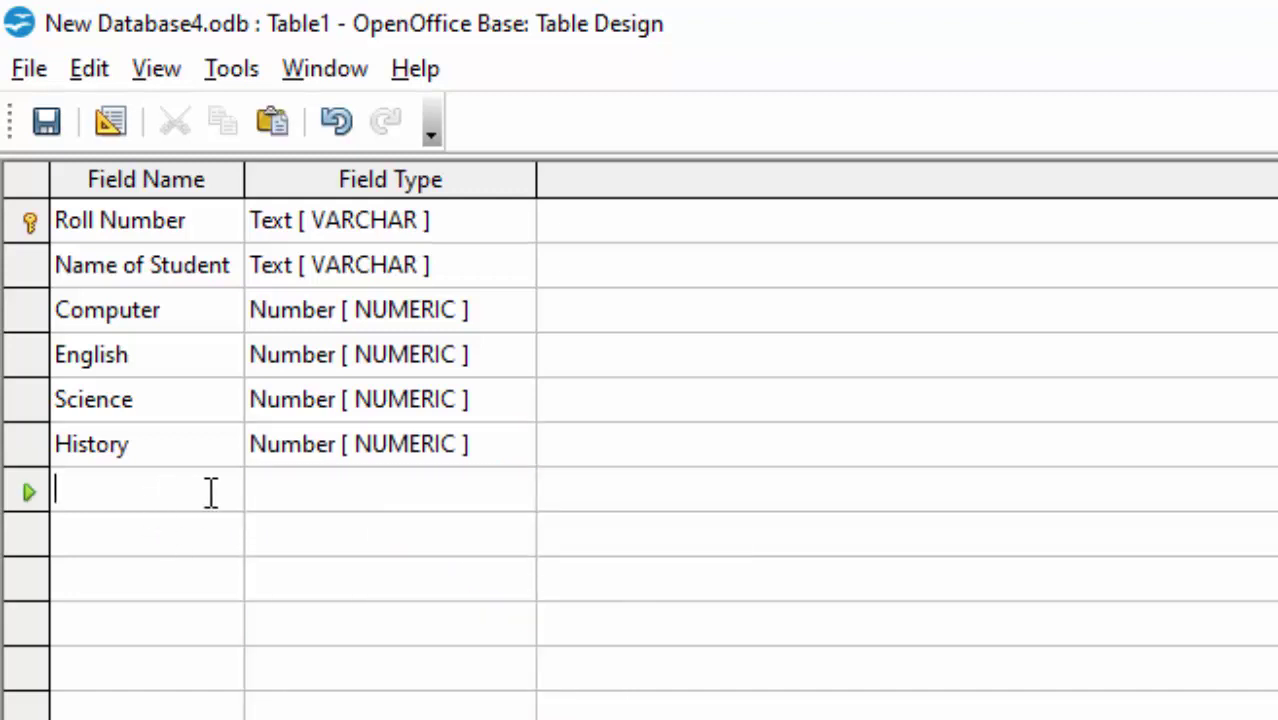
type("Geo")
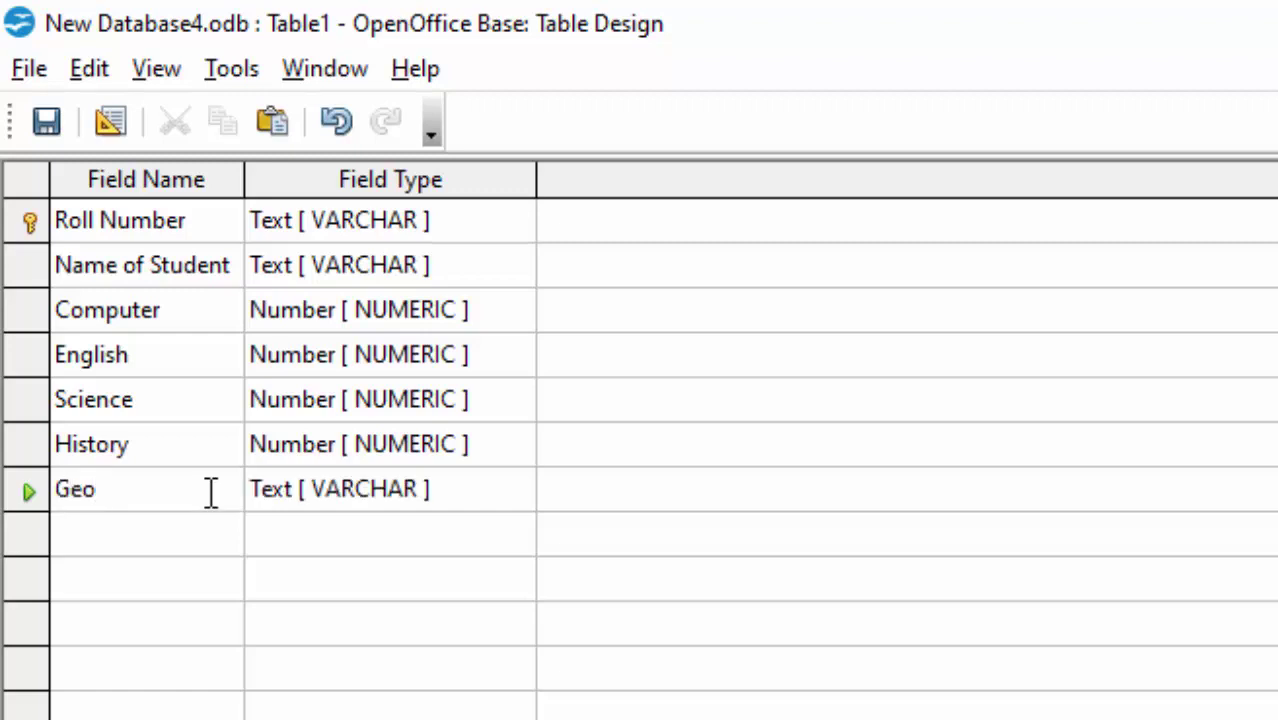
type("gra")
type("phy")
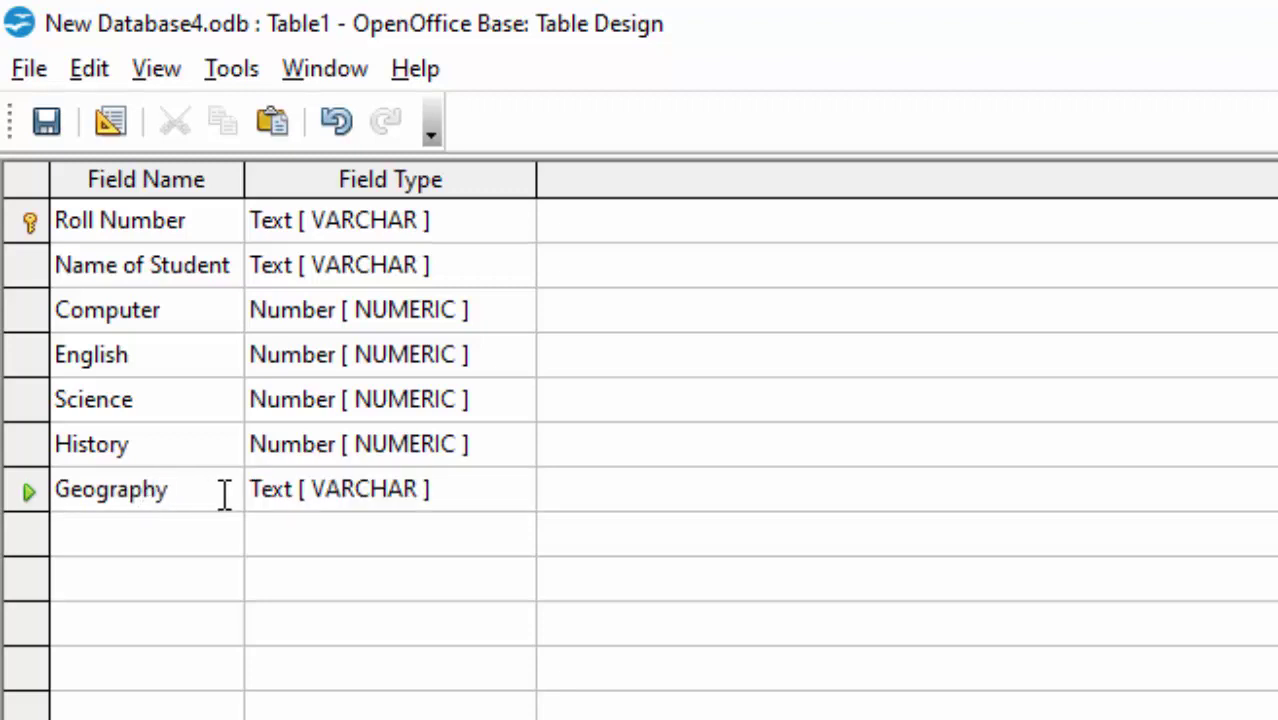
left_click(496, 483)
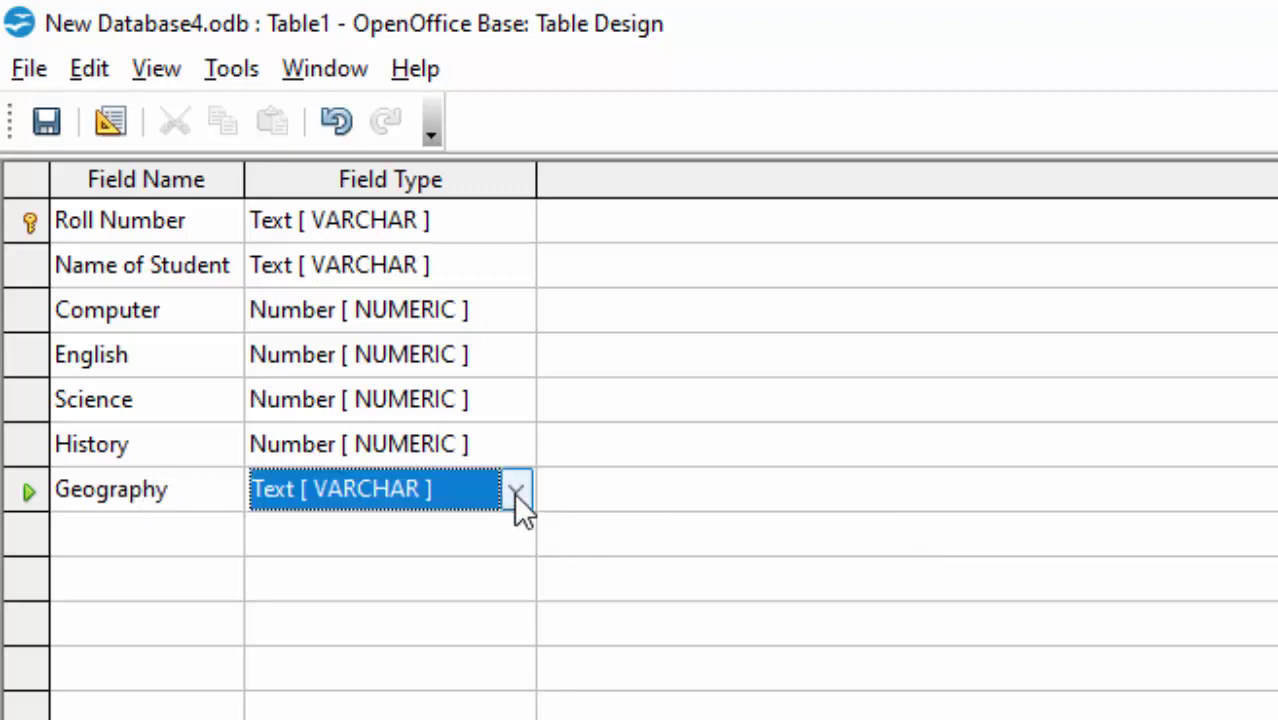
left_click(514, 491)
left_click(434, 555)
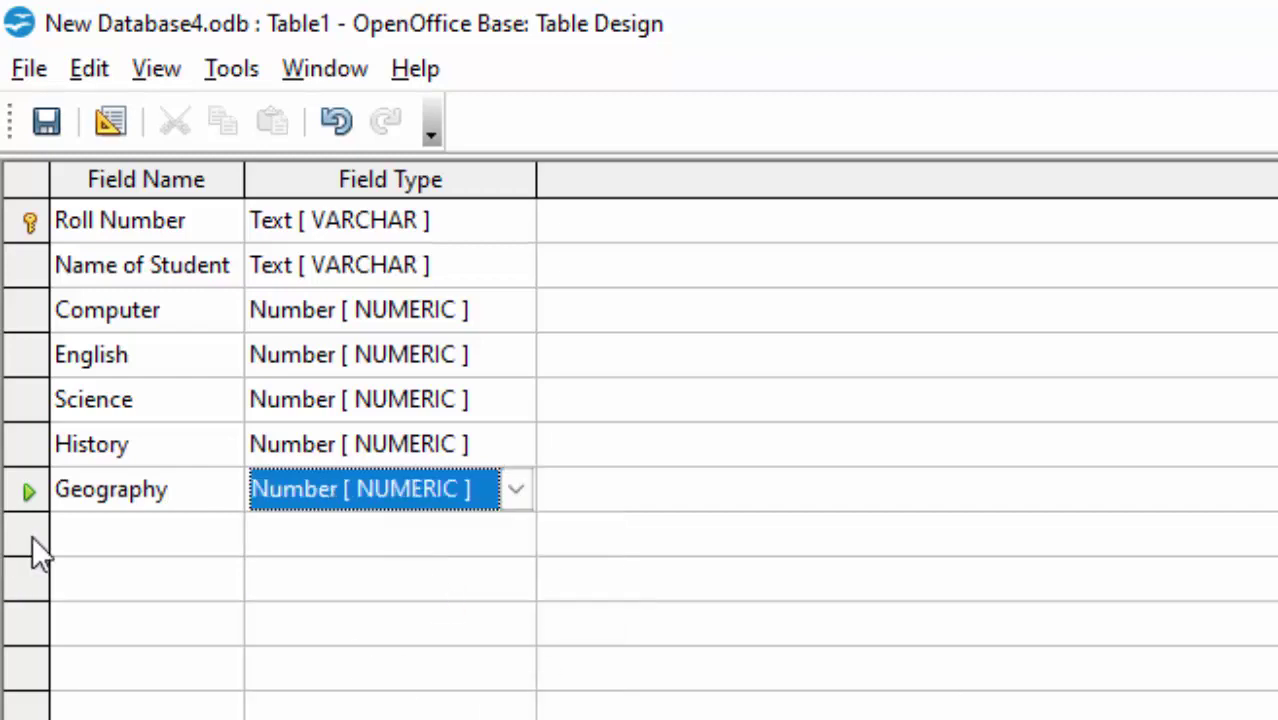
left_click(40, 134)
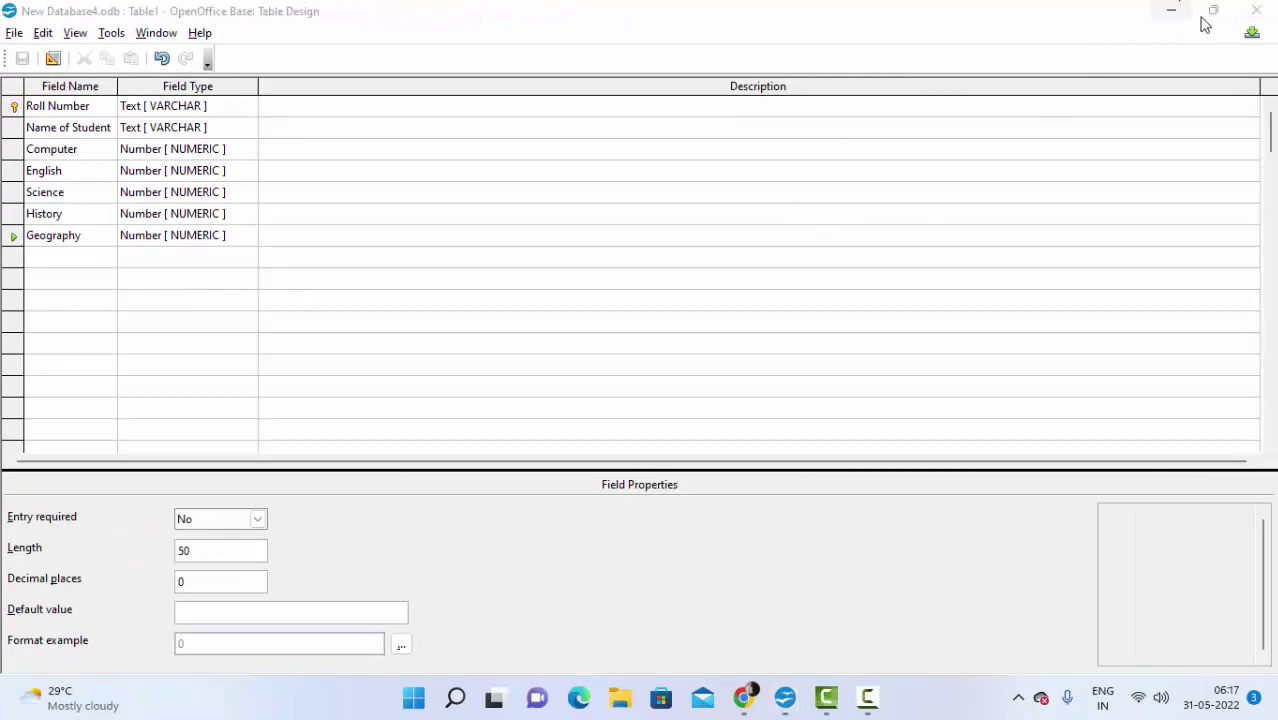
- Open Table1's data and give student 1 History 45 and Geography 66
left_click(1252, 11)
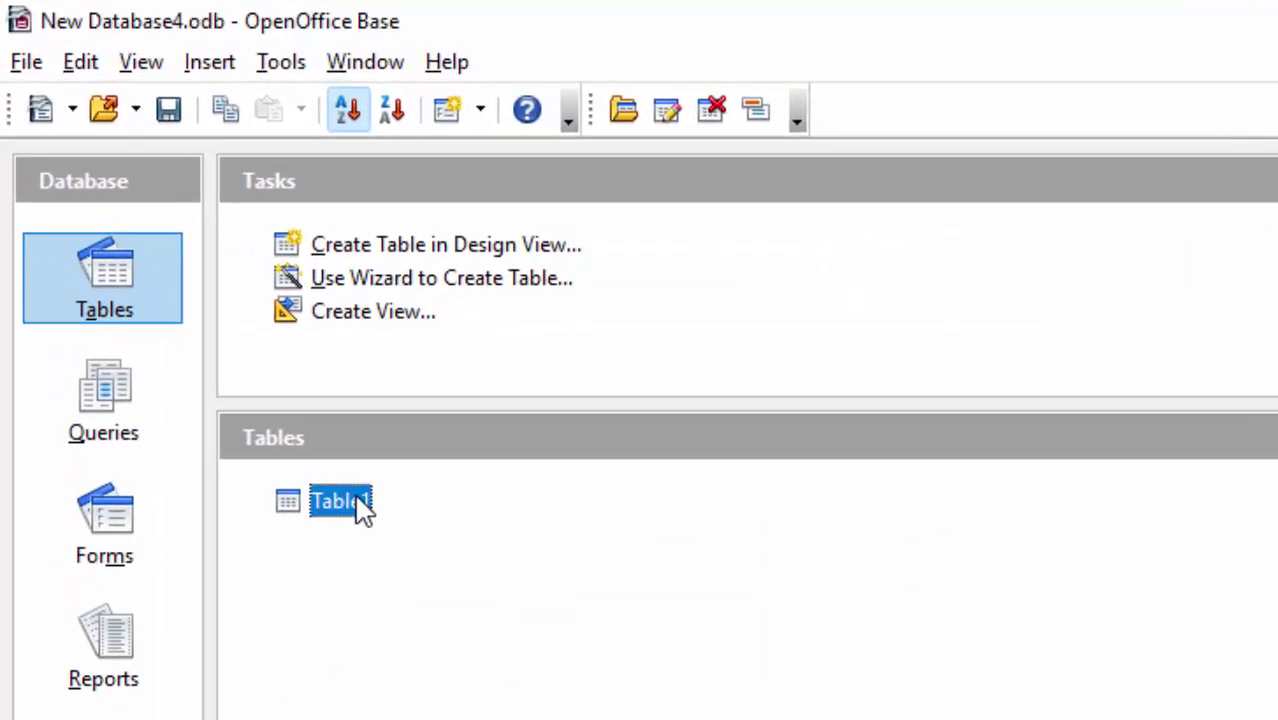
double_click(229, 336)
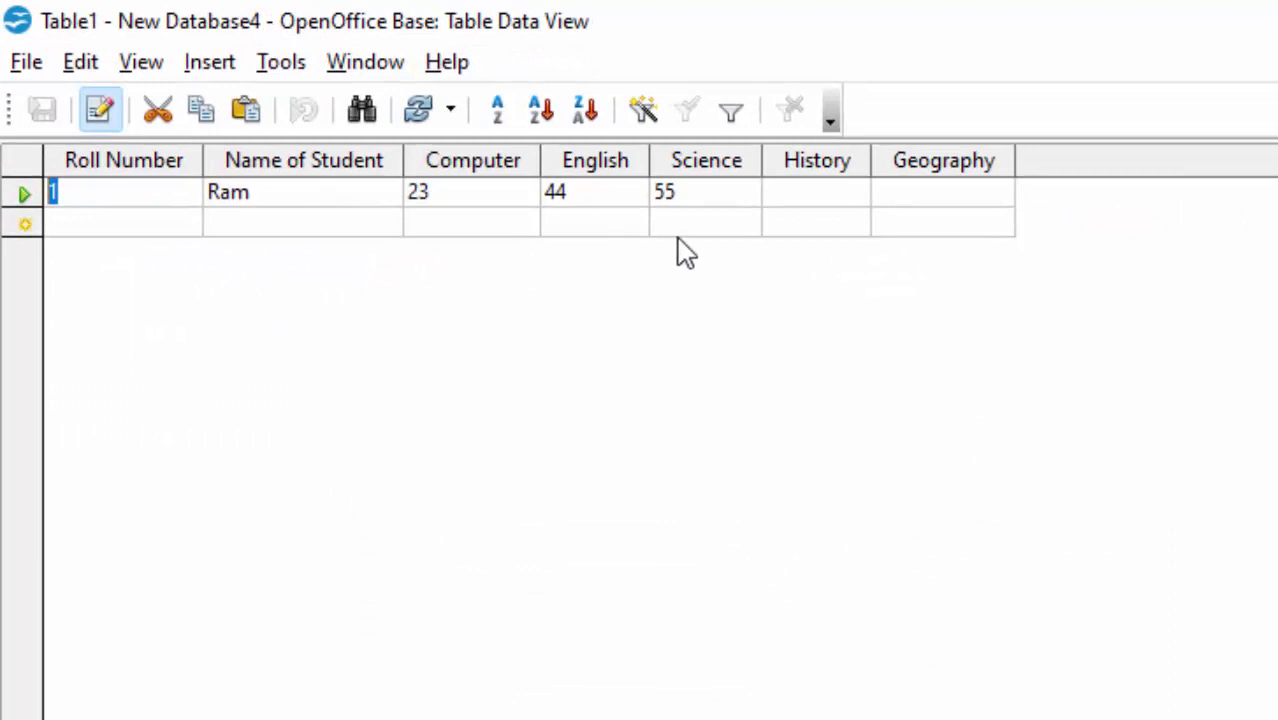
left_click(823, 200)
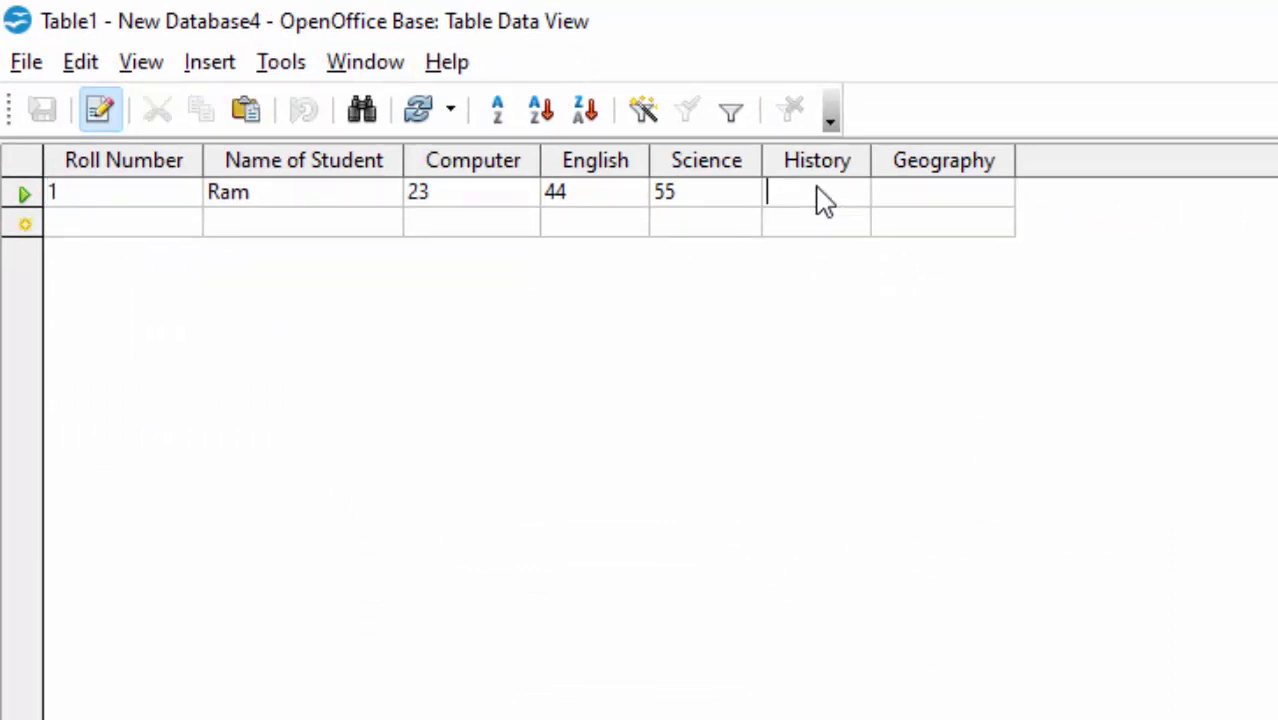
type("45")
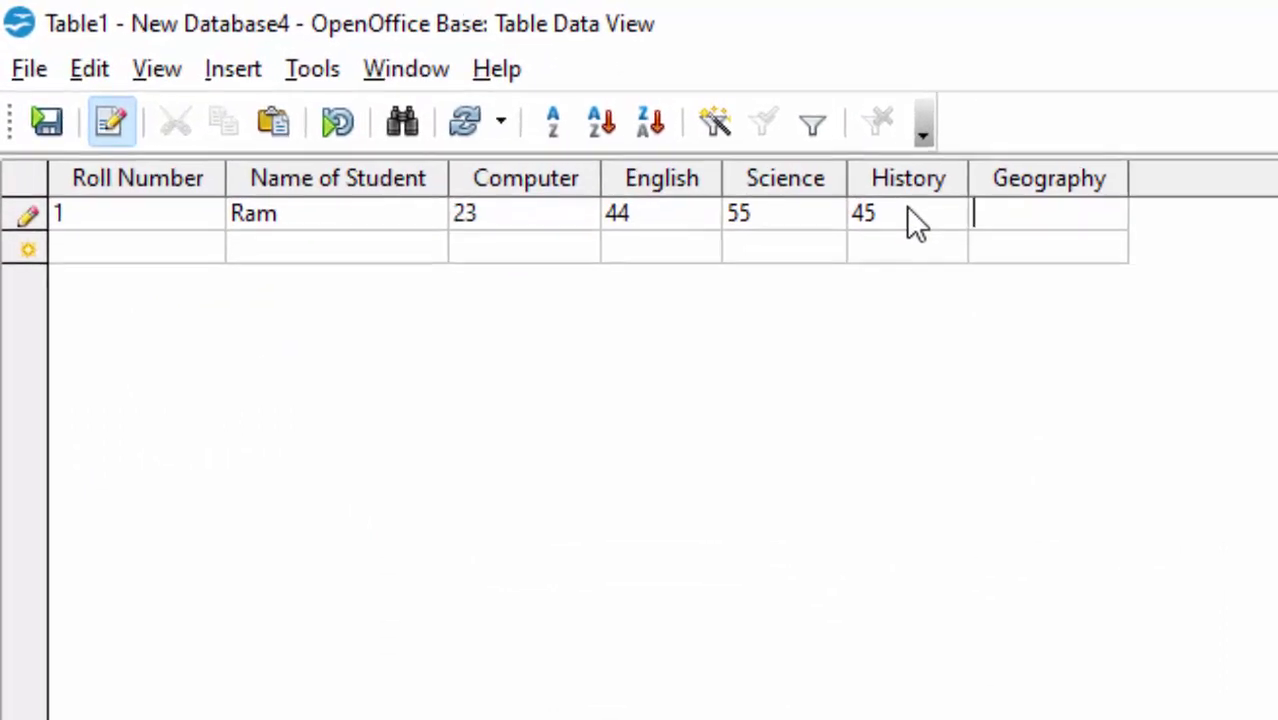
key("Tab")
type("66")
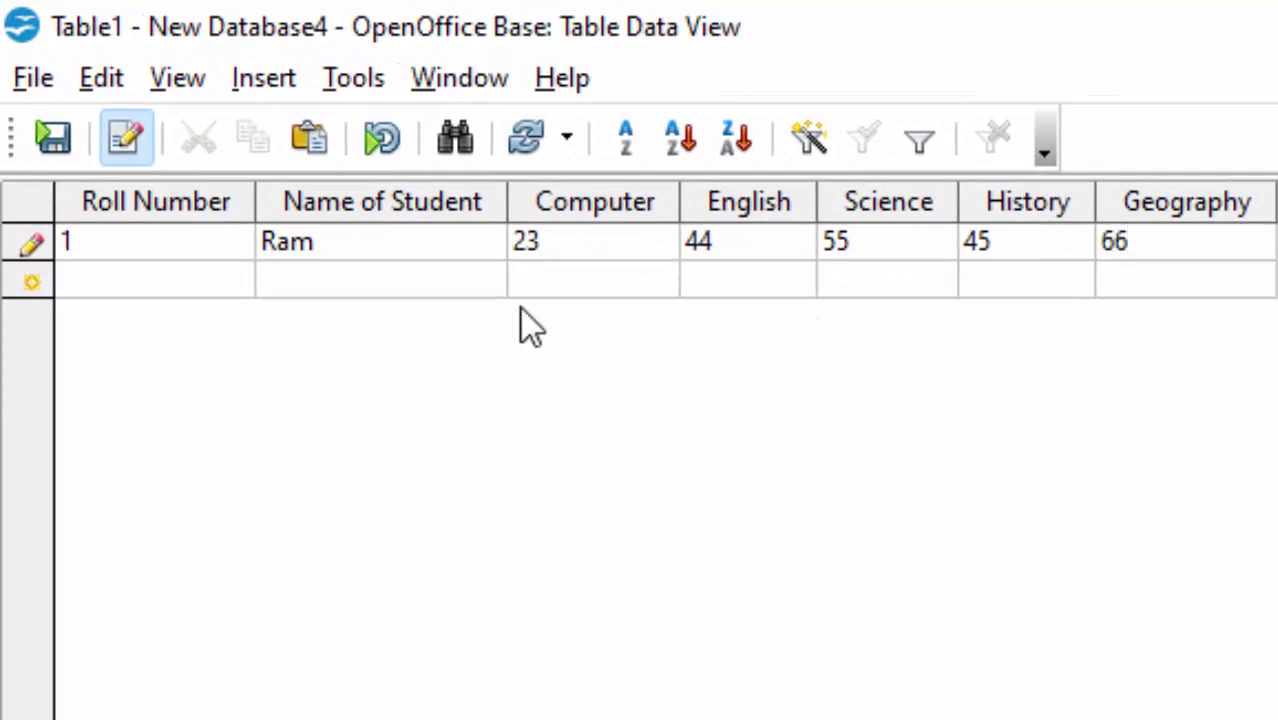
- Add student 2 with a name and marks 56, 67, 88, 87, 44, then close the table
left_click(181, 284)
type("2")
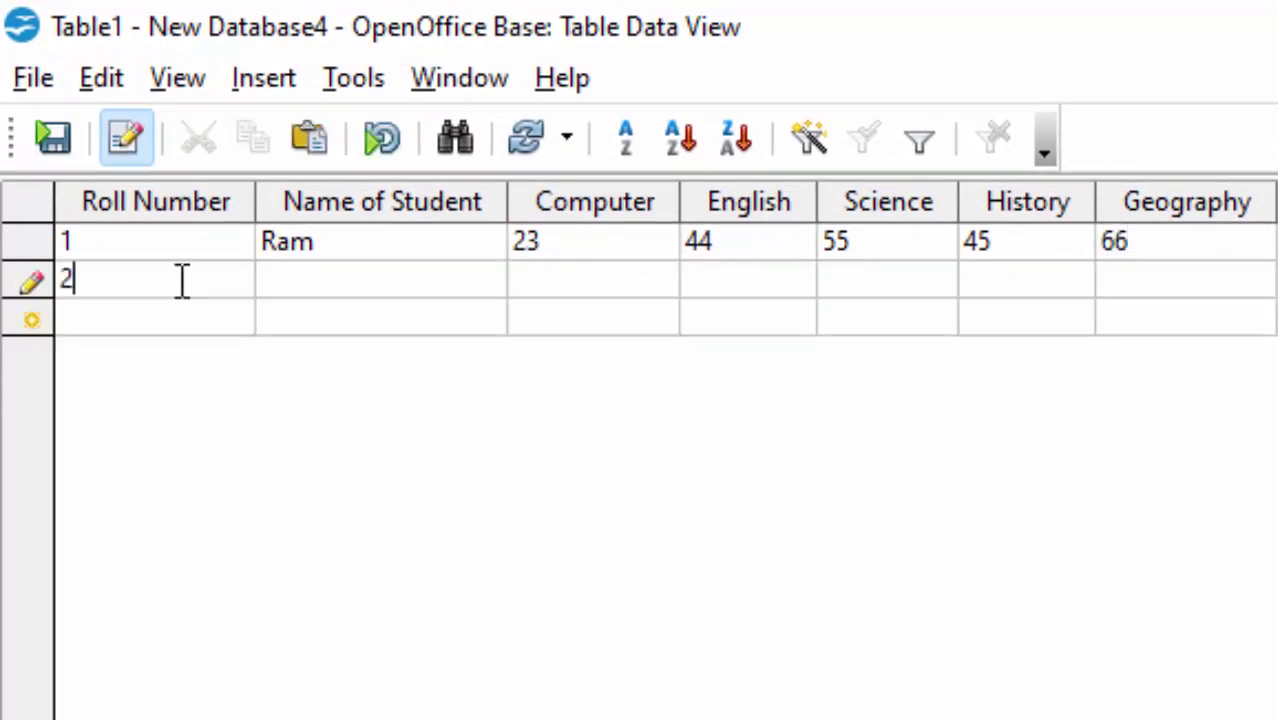
key("Tab")
type("S")
type("hyam")
key("Tab")
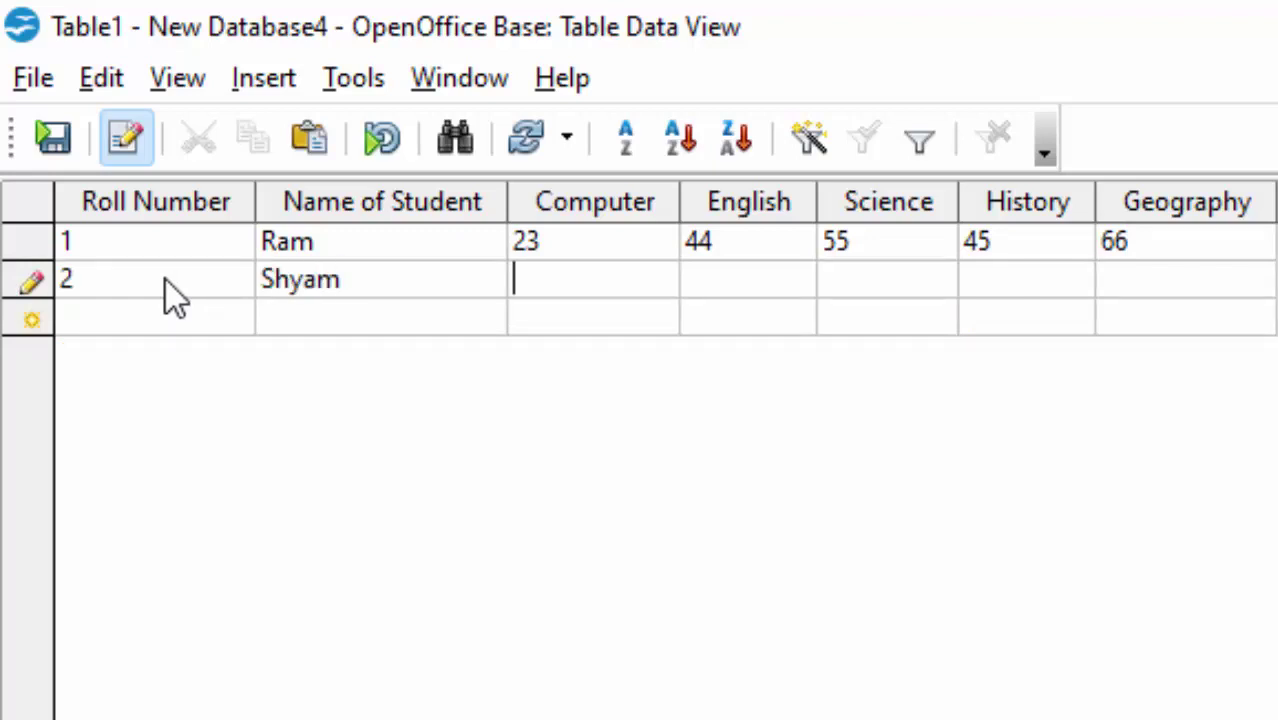
type("56")
type("67")
key("Tab")
type("88")
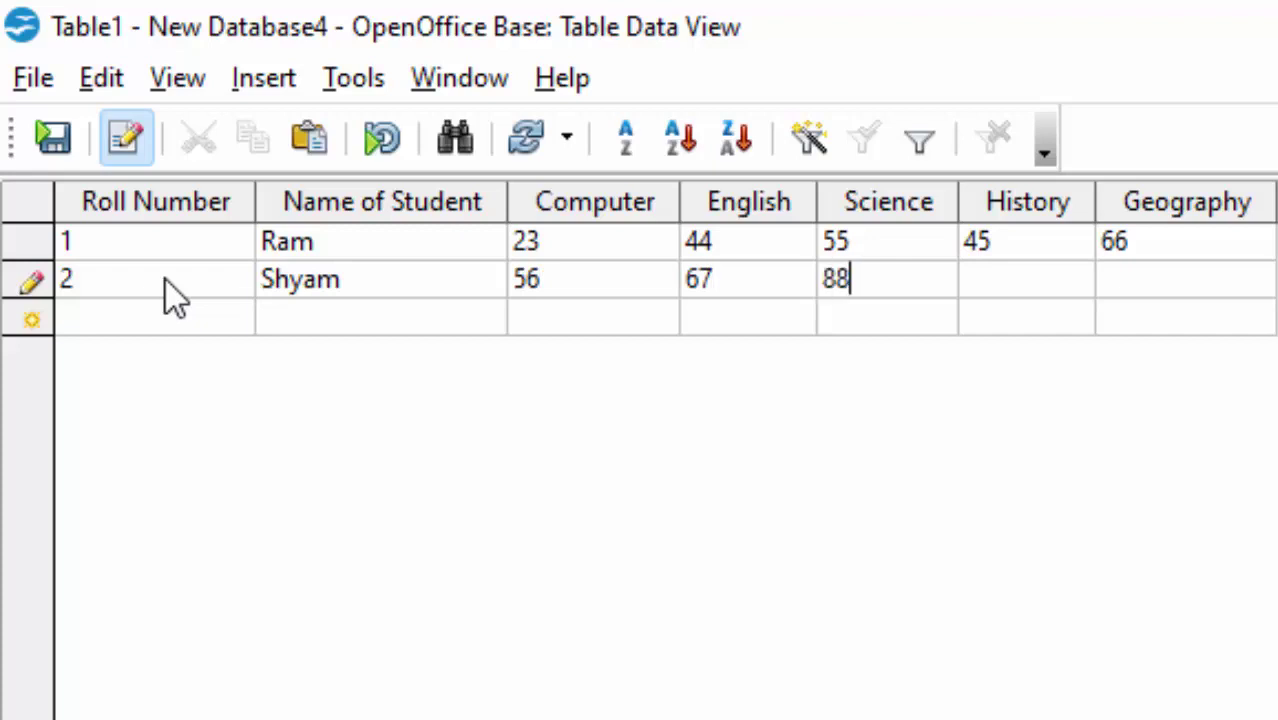
key("Tab")
type("87")
key("Tab")
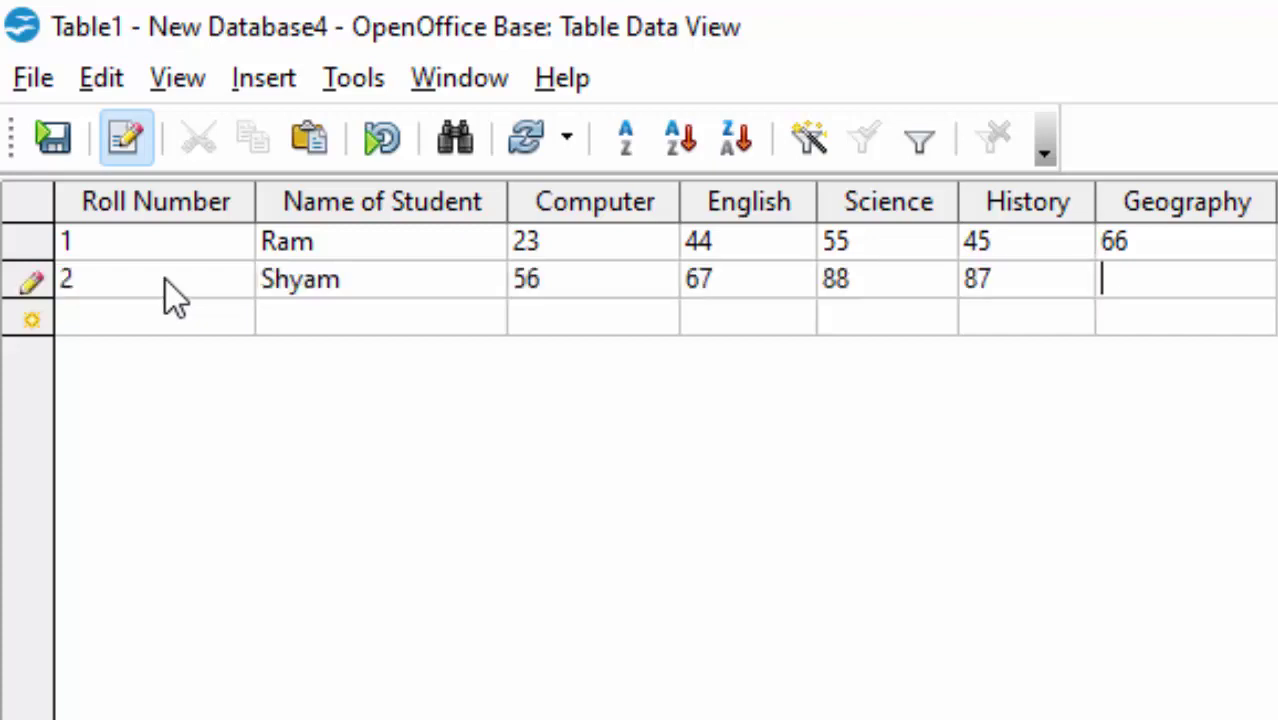
type("44")
key("Tab")
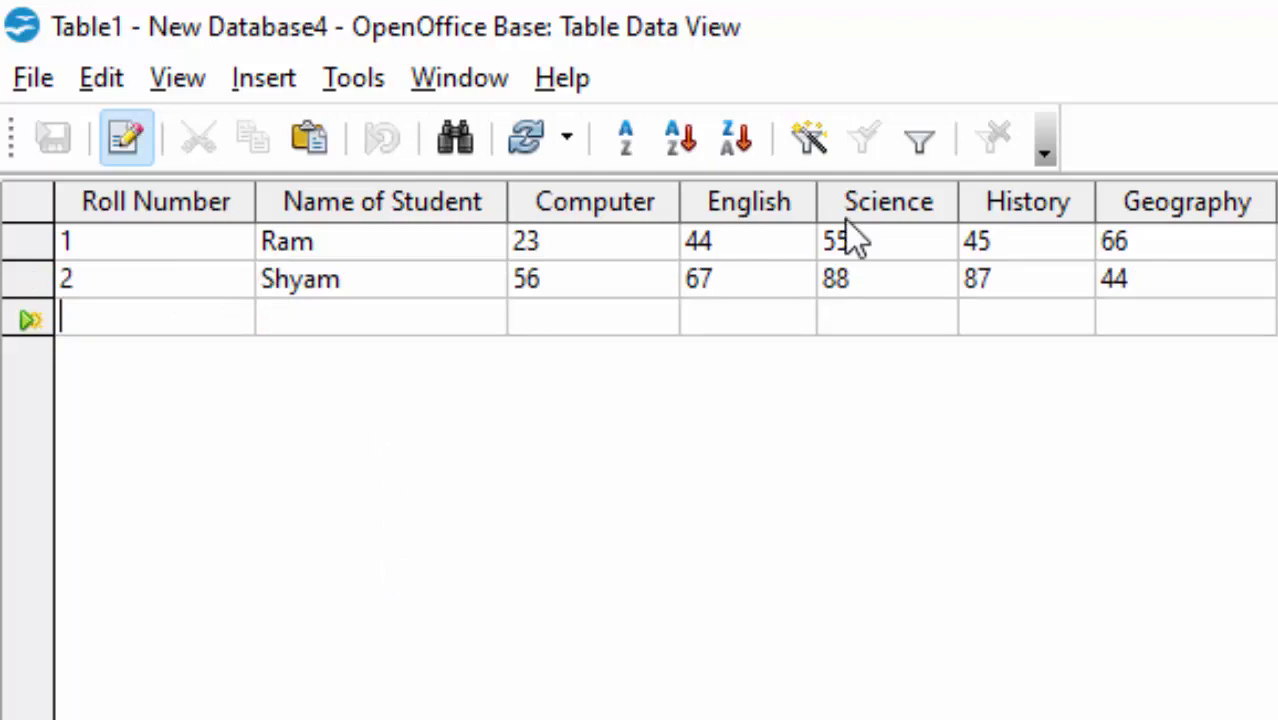
key("ctrl+w")
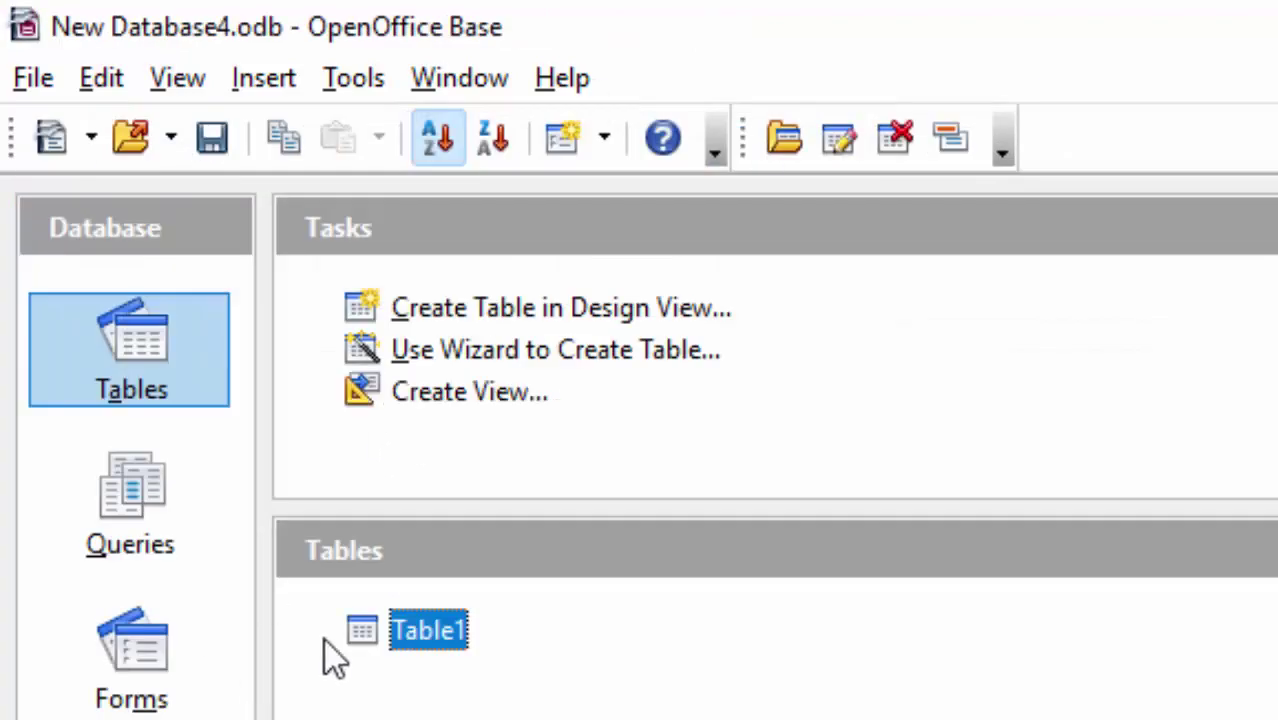
- Recheck Table1's records, then start a new query design based on Table1
double_click(420, 632)
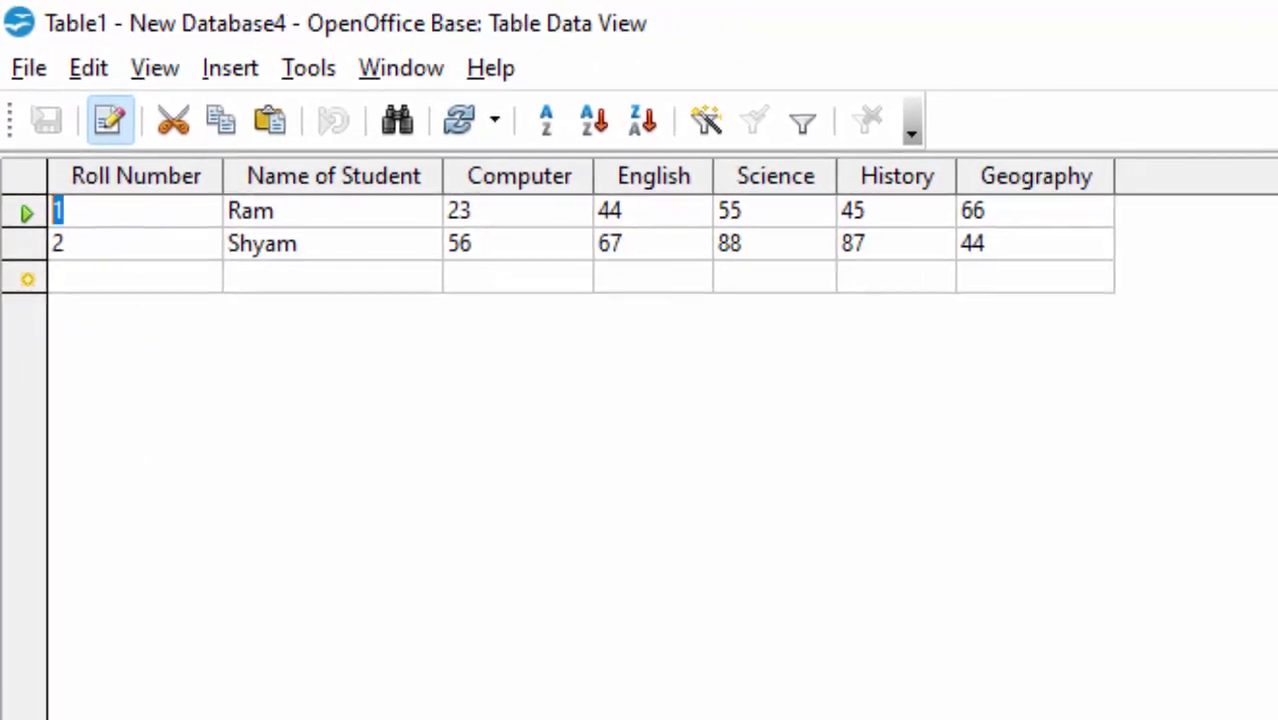
key("ctrl+w")
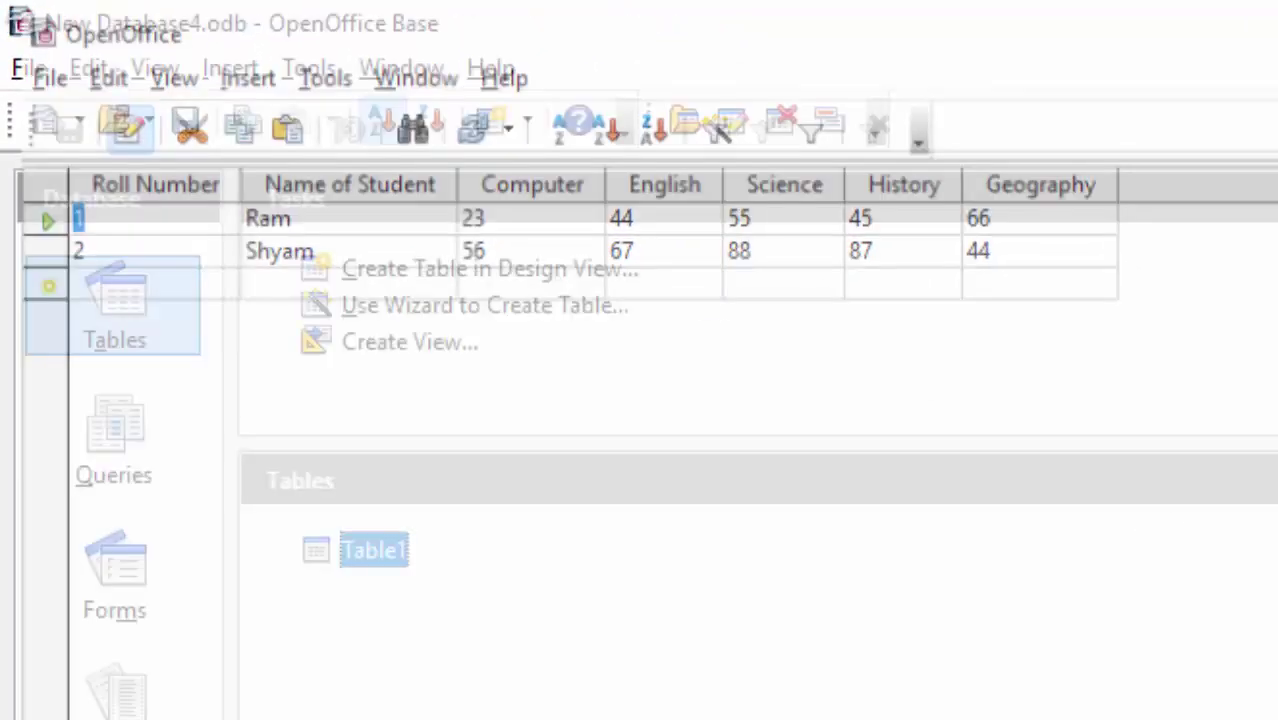
left_click(114, 455)
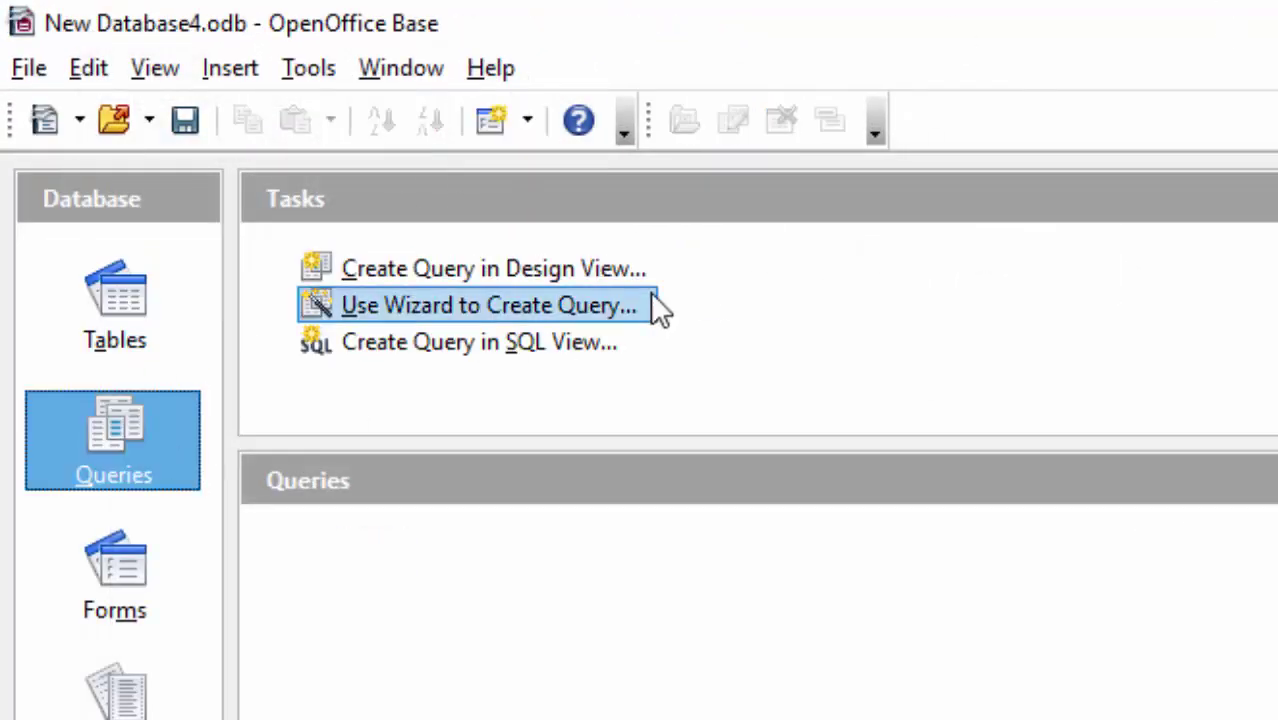
left_click(575, 280)
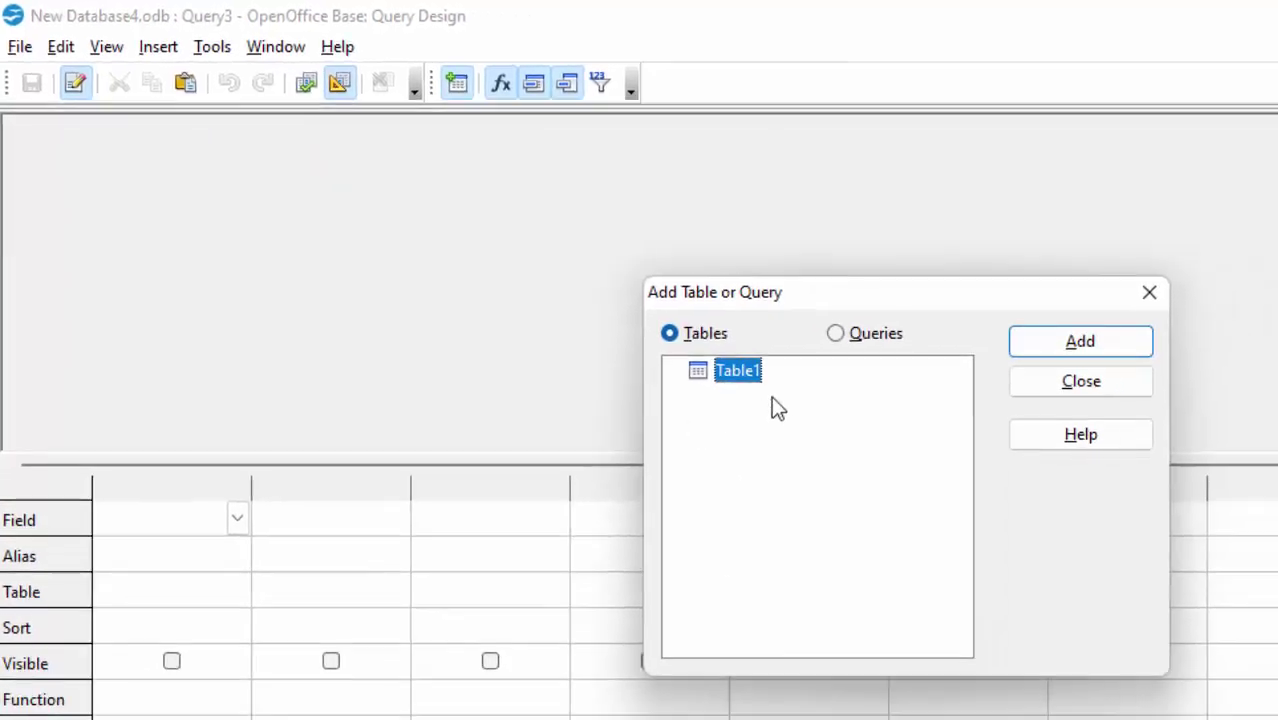
left_click(1050, 342)
left_click(1075, 383)
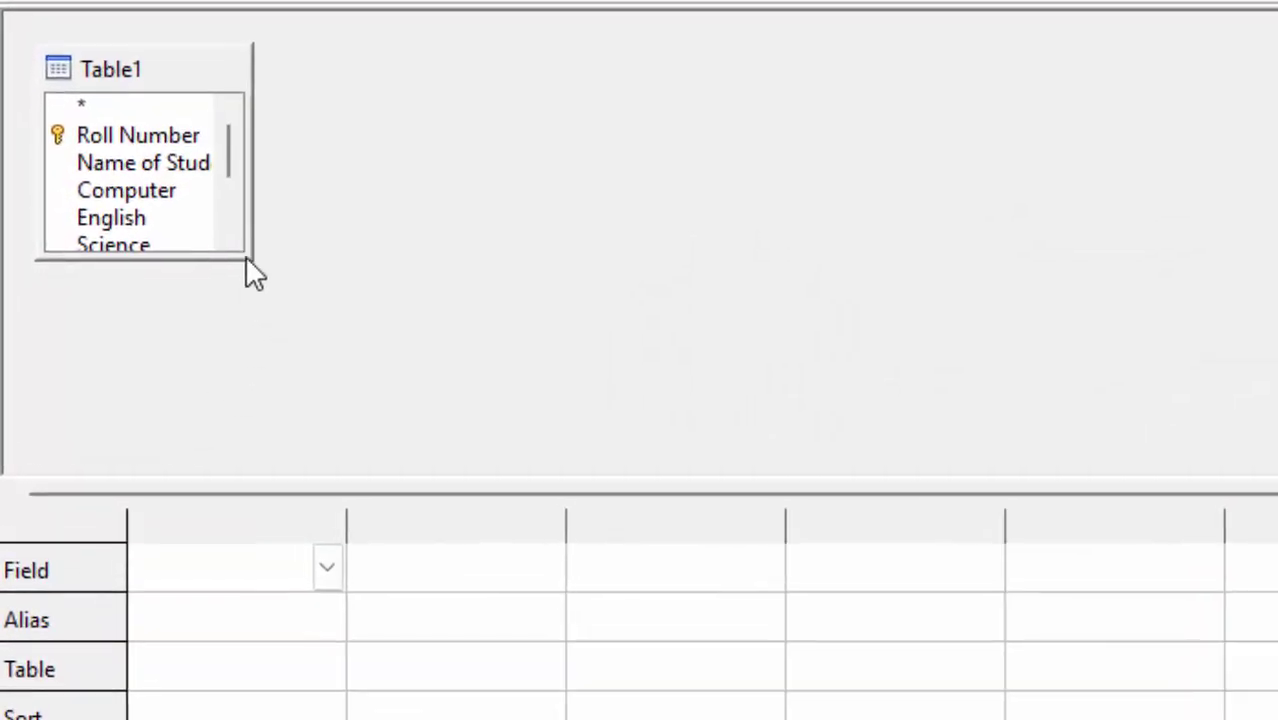
left_click_drag(246, 257, 251, 368)
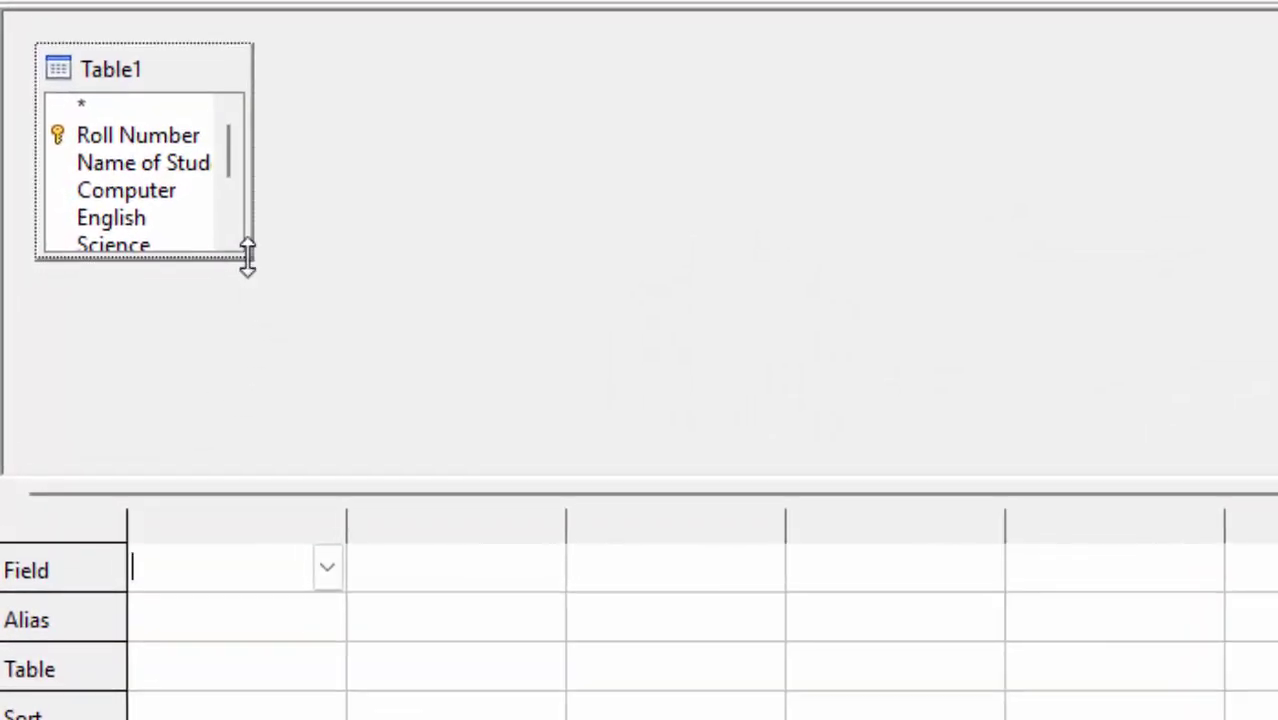
- Add Roll Number, Name of Student, Computer, English, Science, History and Geography as query columns
double_click(132, 137)
double_click(132, 164)
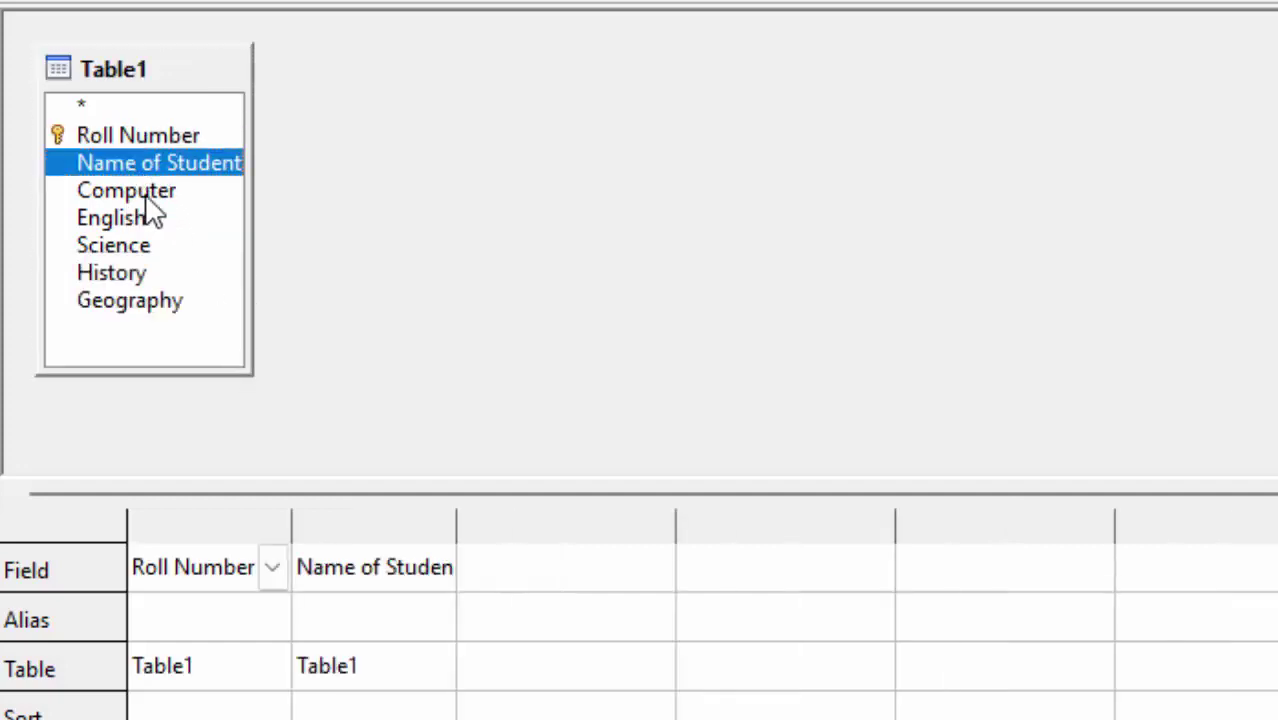
double_click(135, 194)
double_click(133, 217)
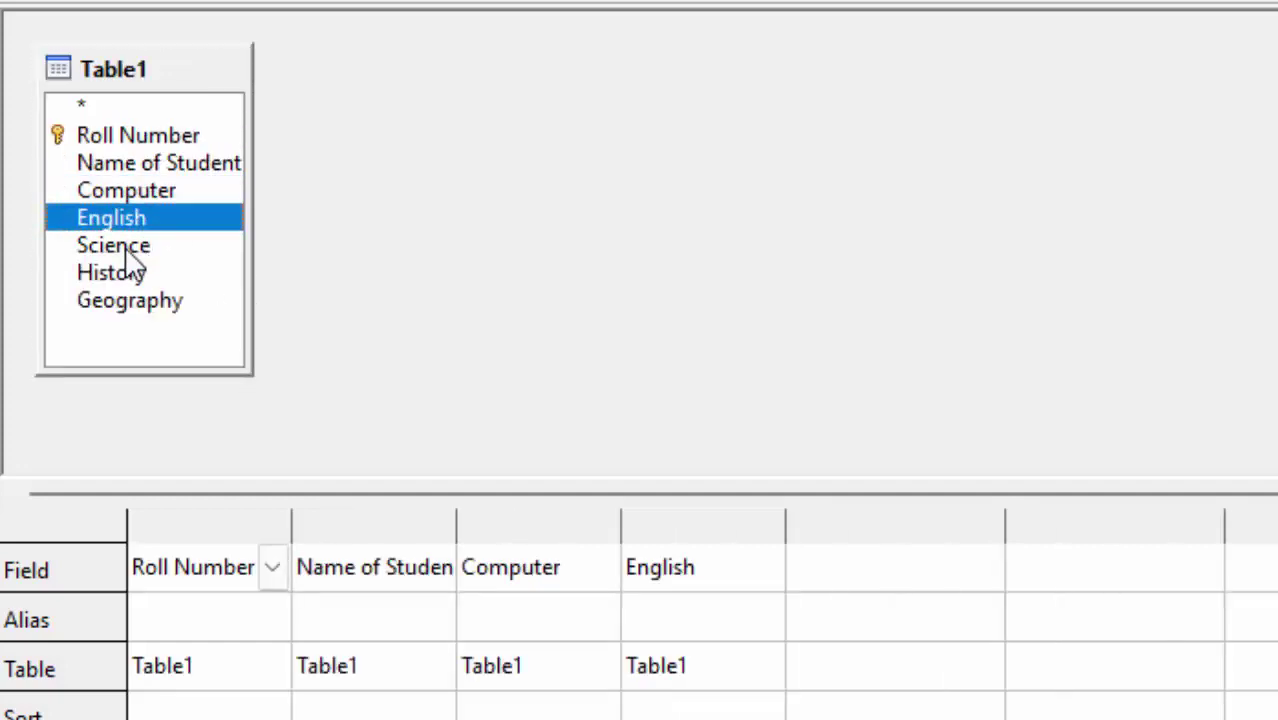
double_click(127, 256)
double_click(124, 276)
double_click(133, 301)
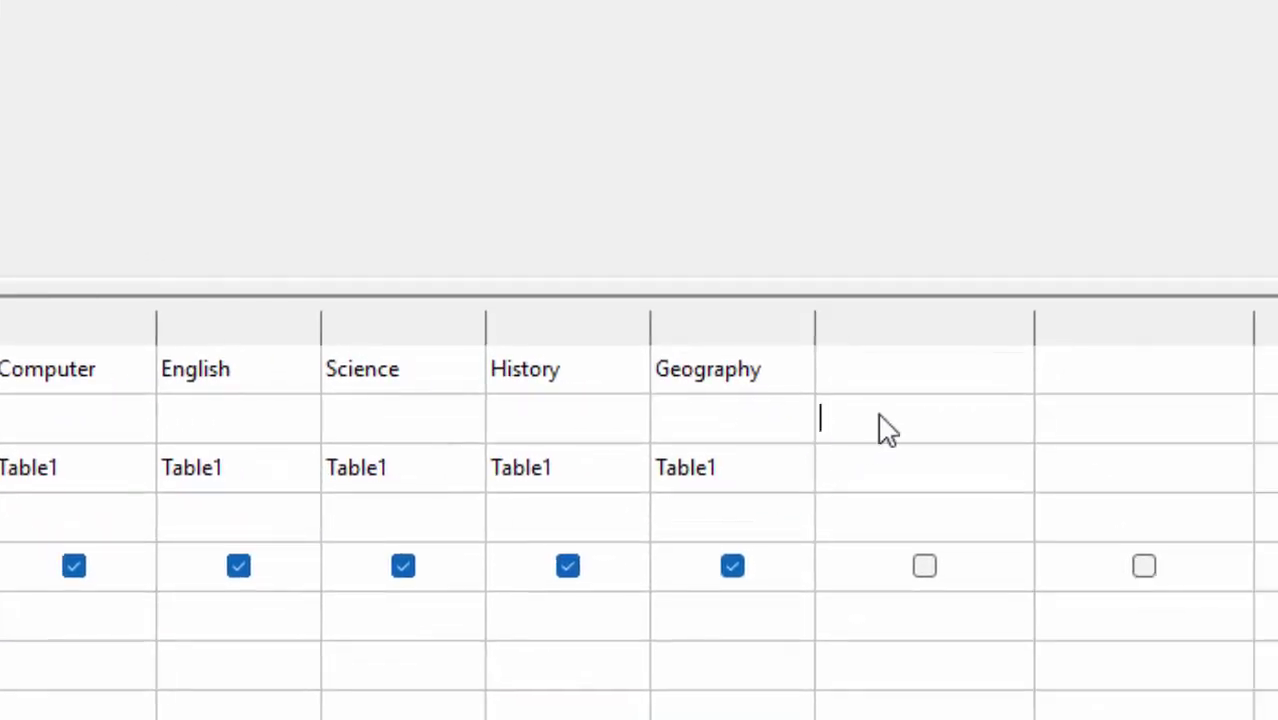
- Enter "Computer"+"English"+"Science"+"History"+"Geography" in the next column with alias Total
left_click(888, 430)
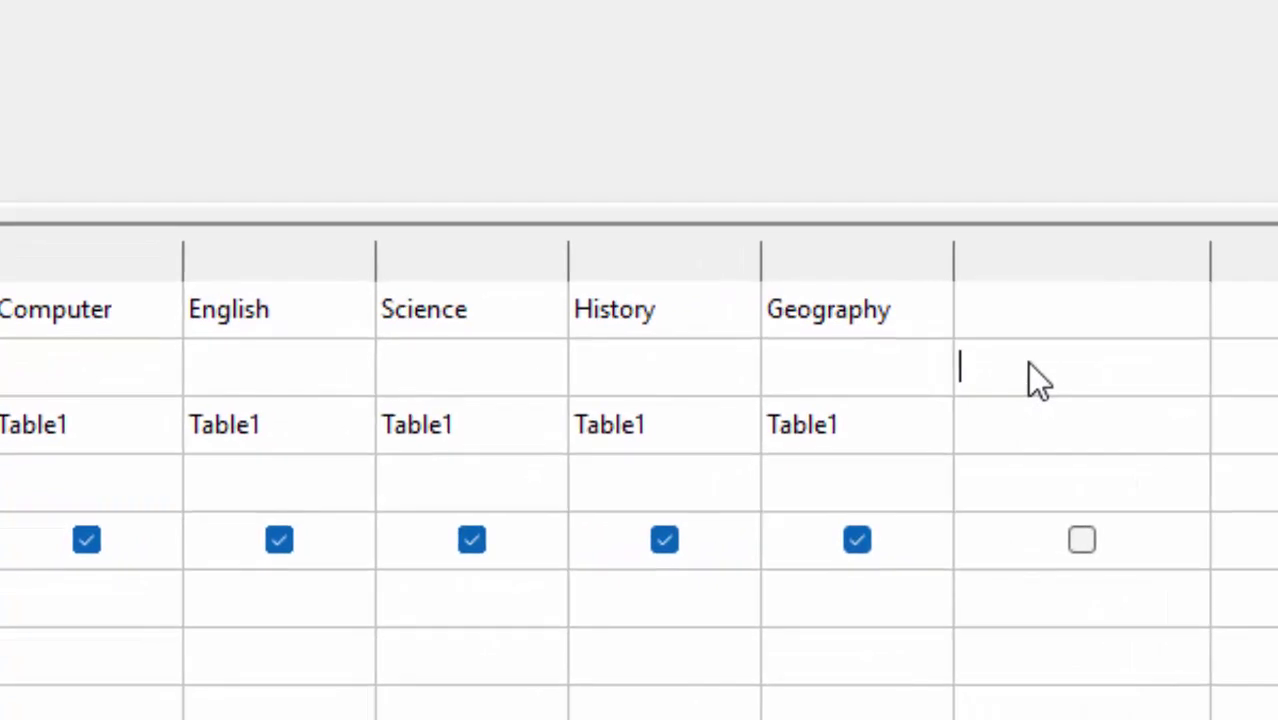
left_click(1080, 306)
type("\"")
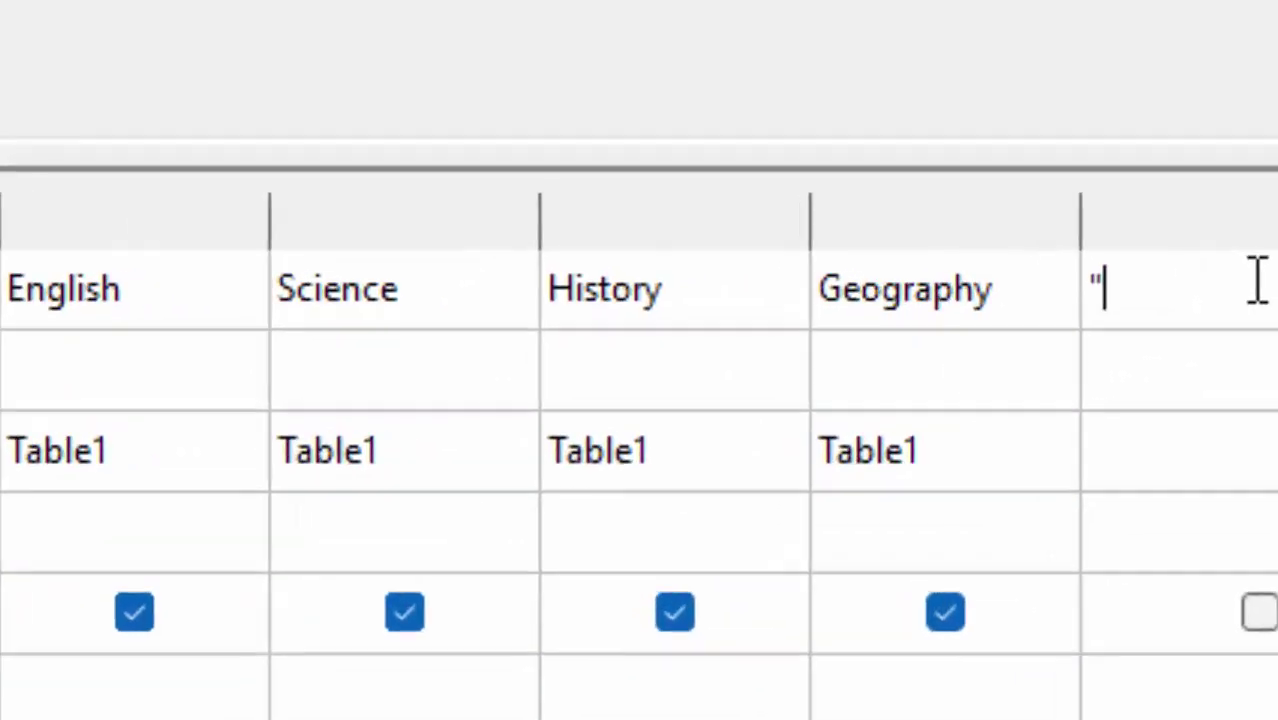
type("Com")
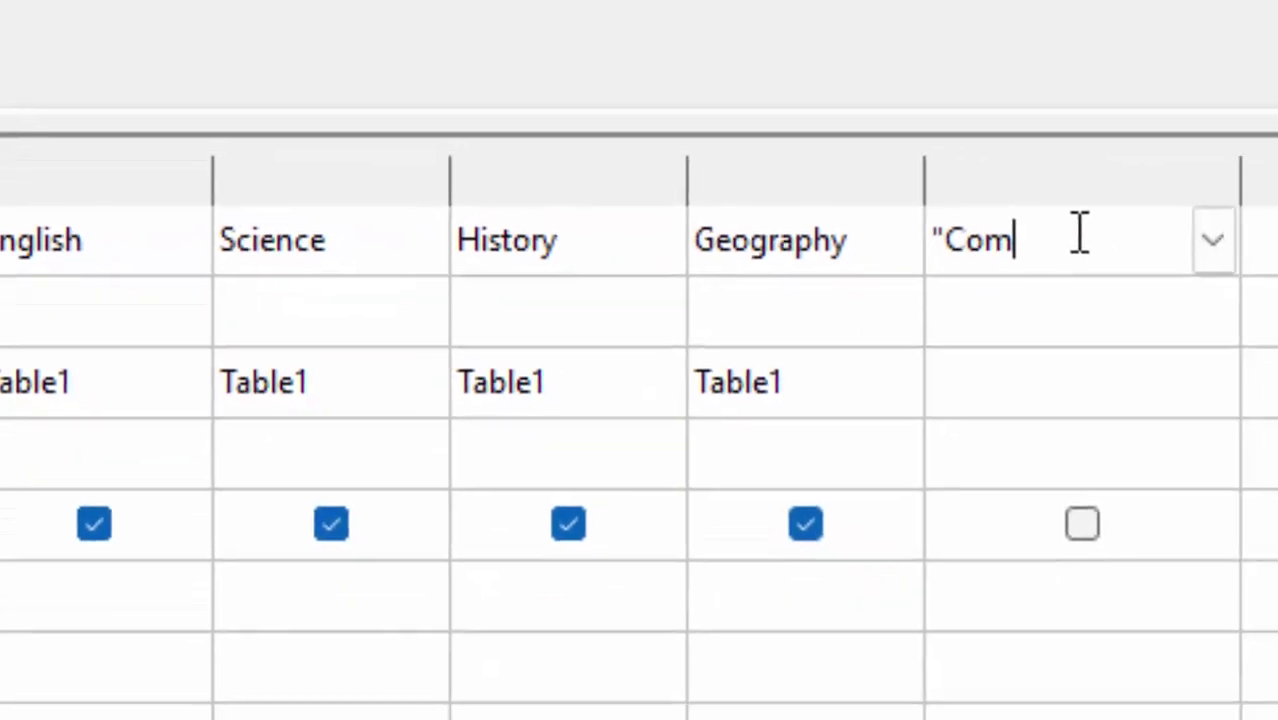
type("puter\"+")
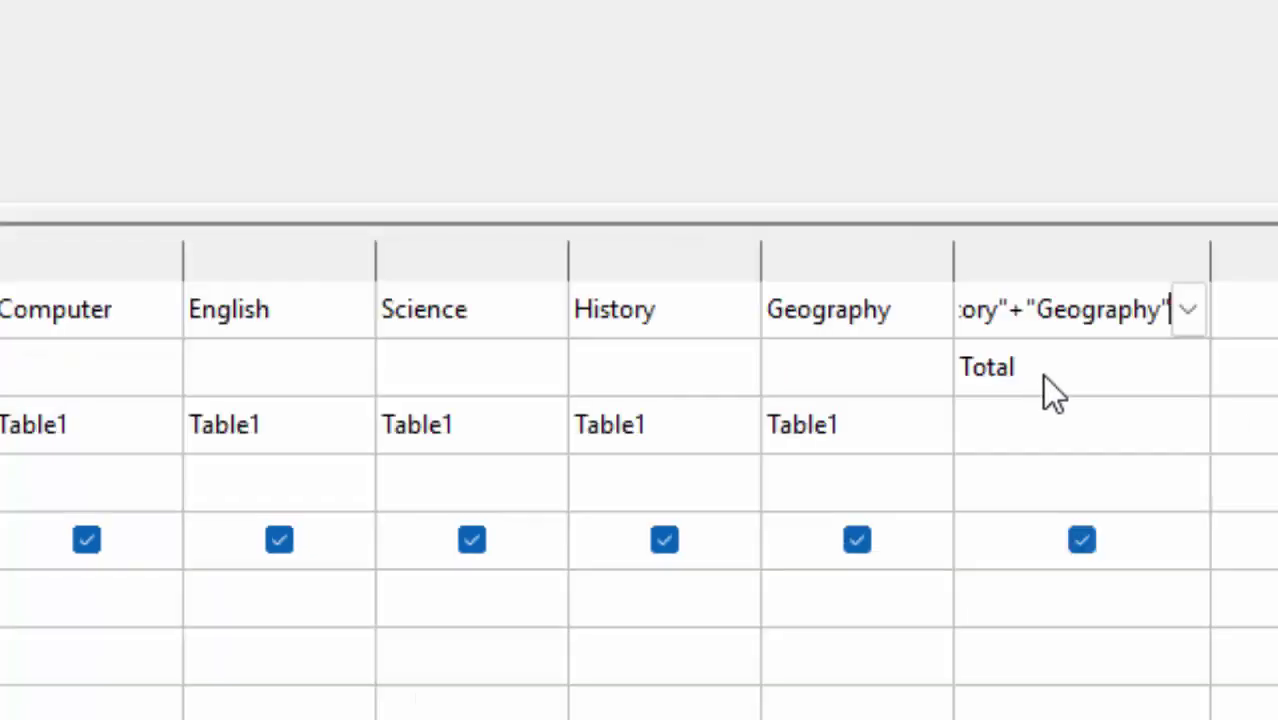
left_click(1050, 365)
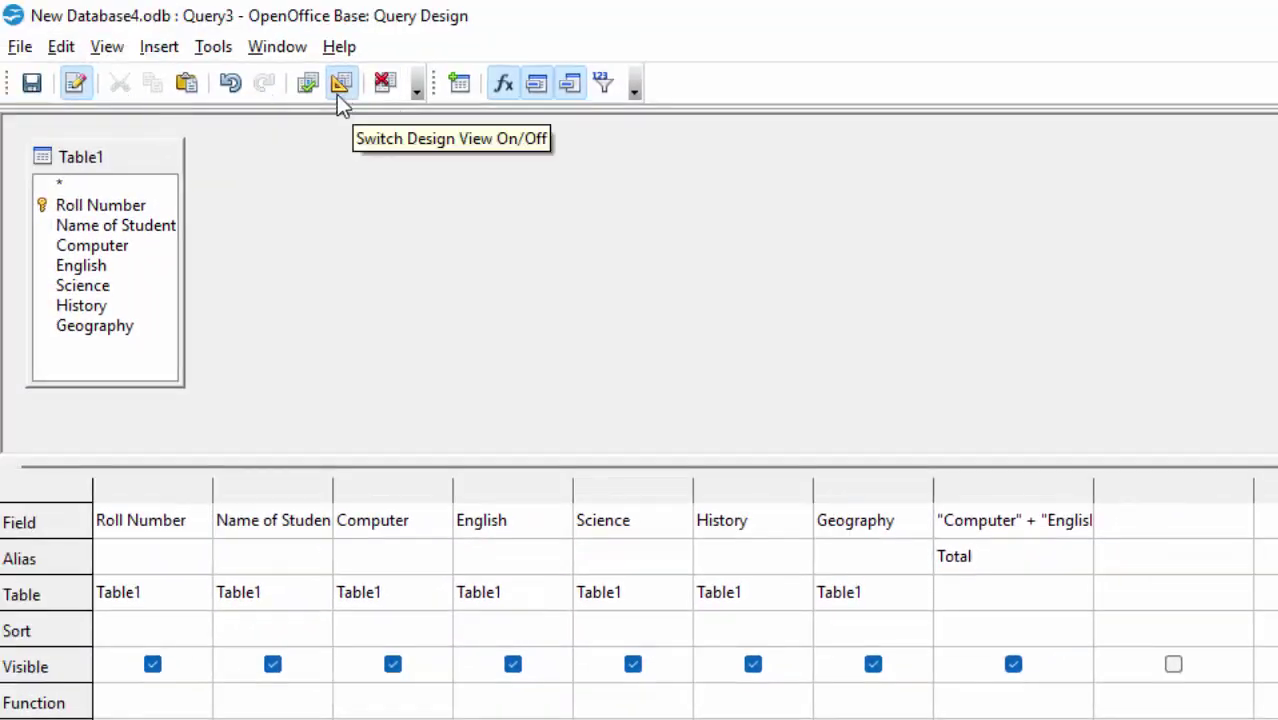
- Run the query and enter student 3's name and marks, totalling 344
left_click(309, 86)
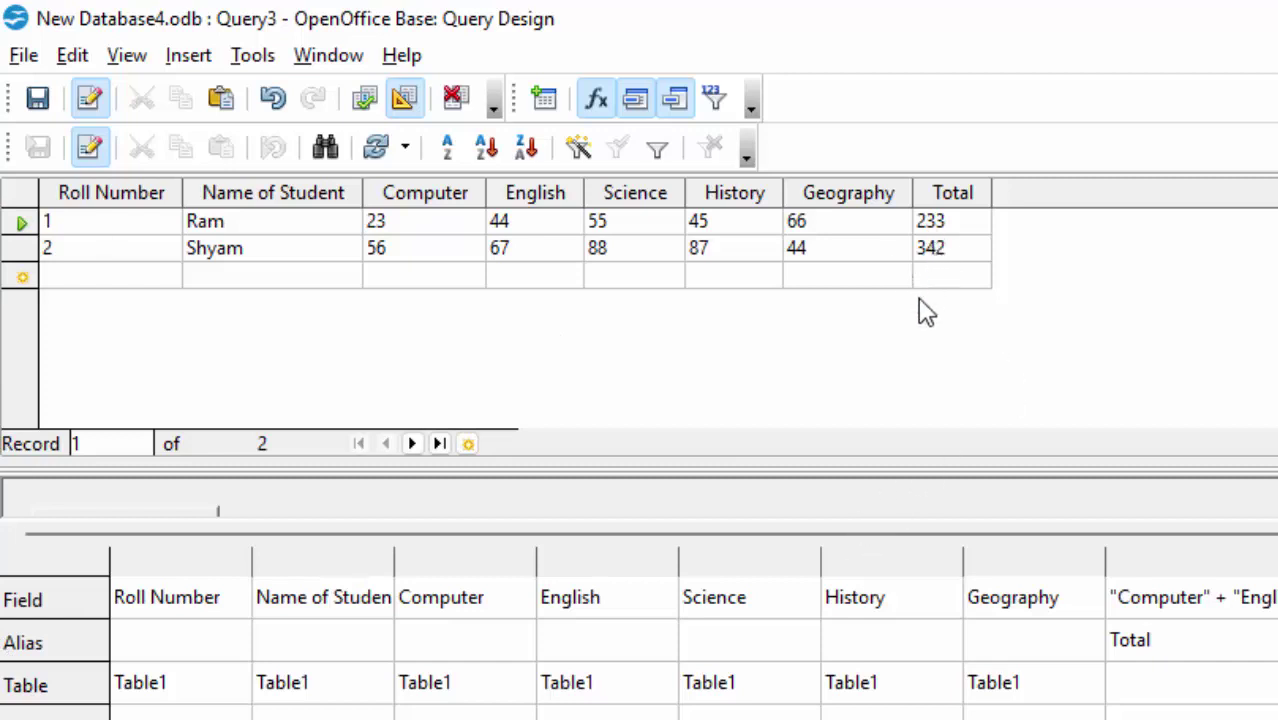
left_click(117, 275)
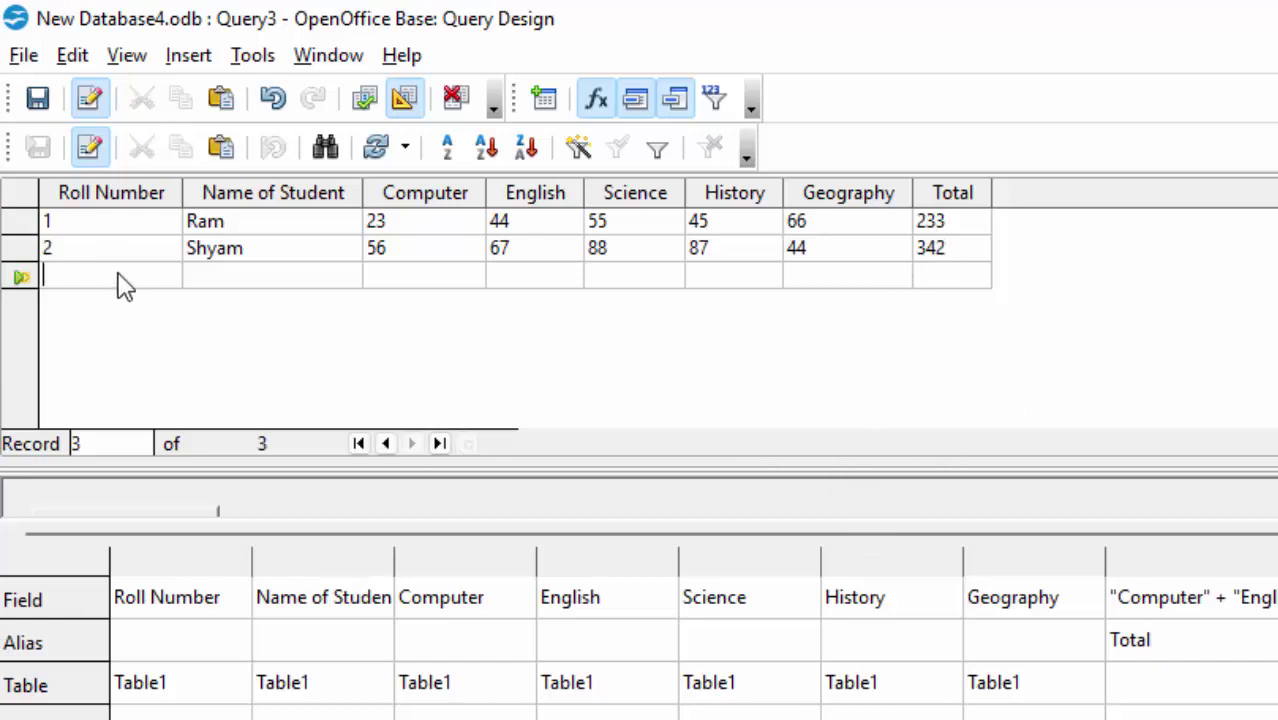
type("3")
key("Tab")
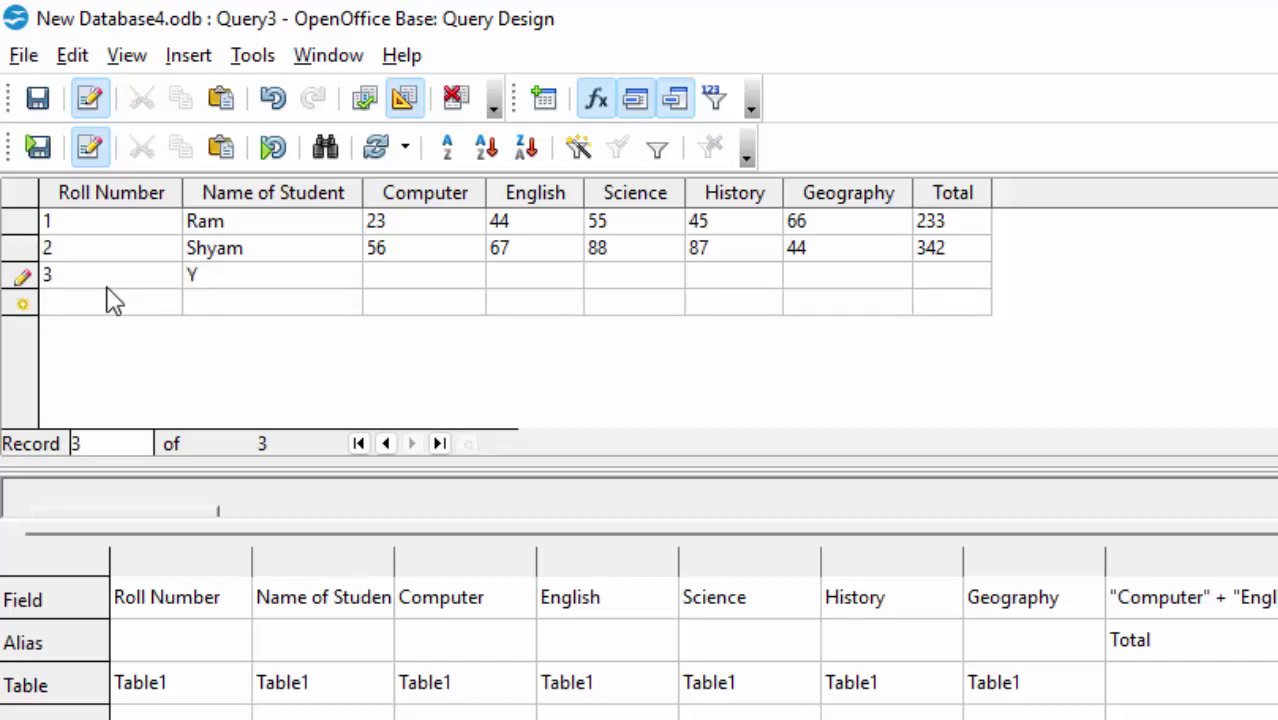
type("Yuvra")
type("j Singh")
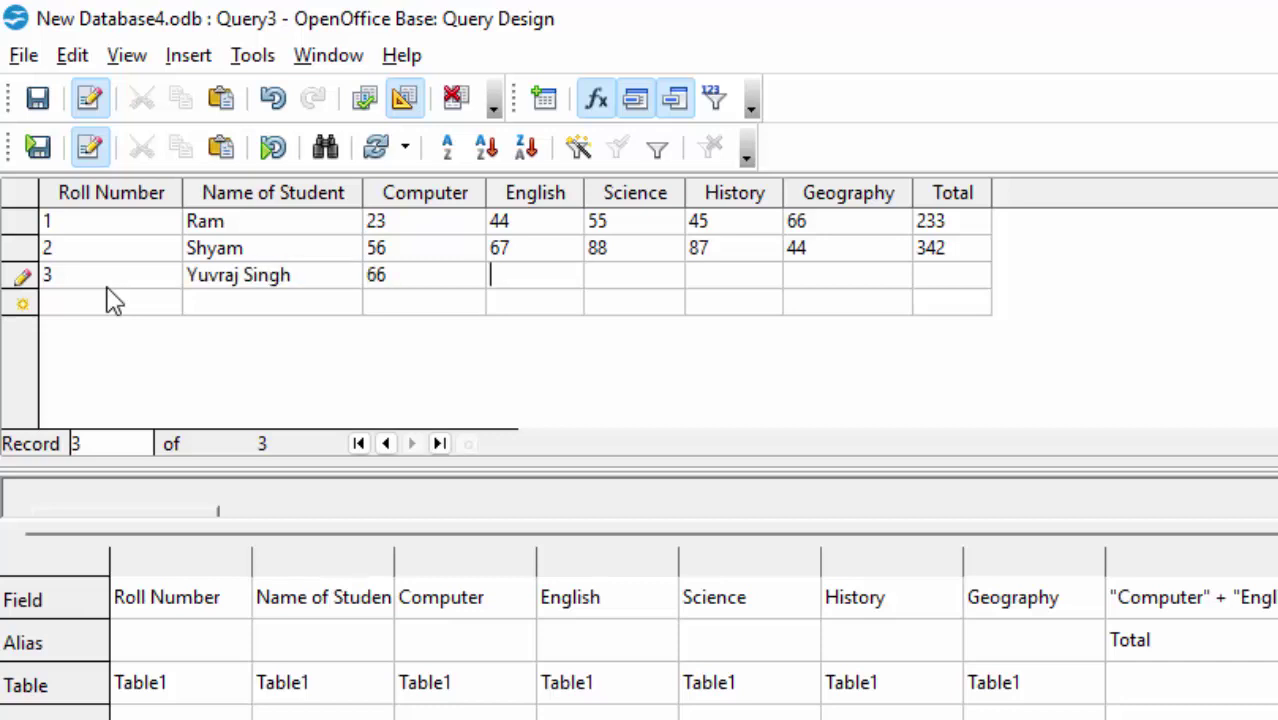
type("5")
key("Tab")
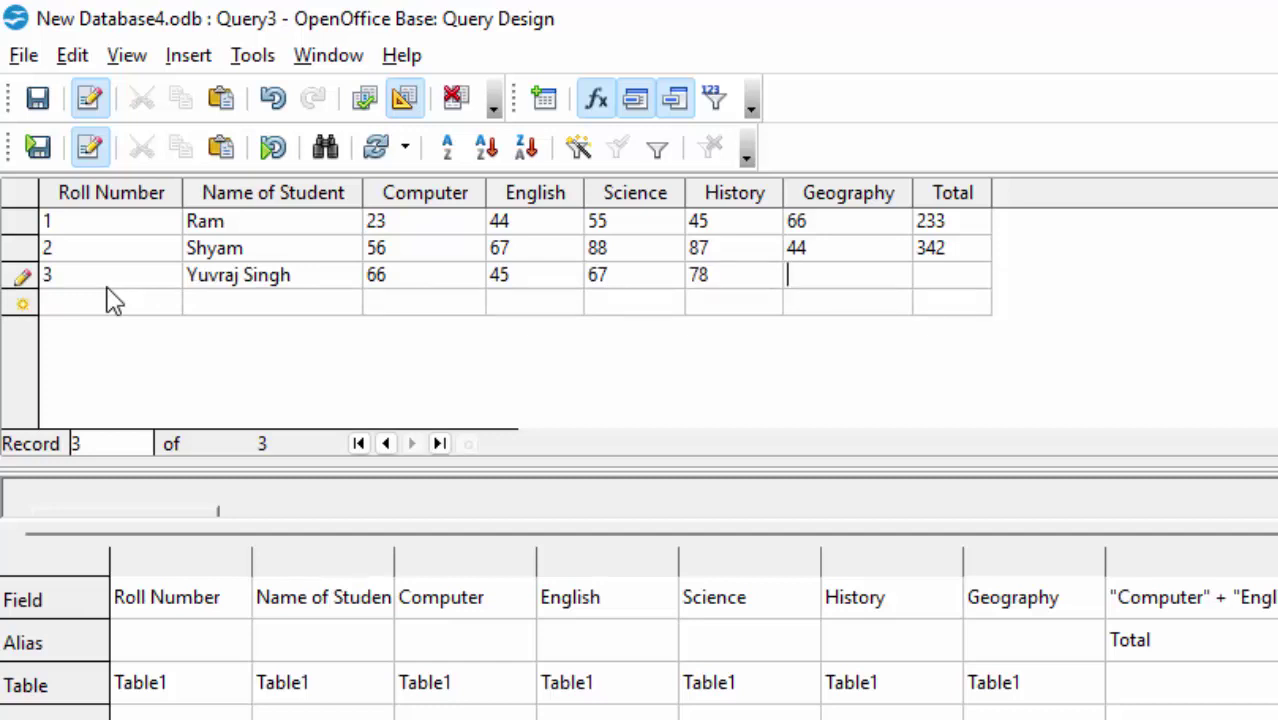
type("88")
key("Tab")
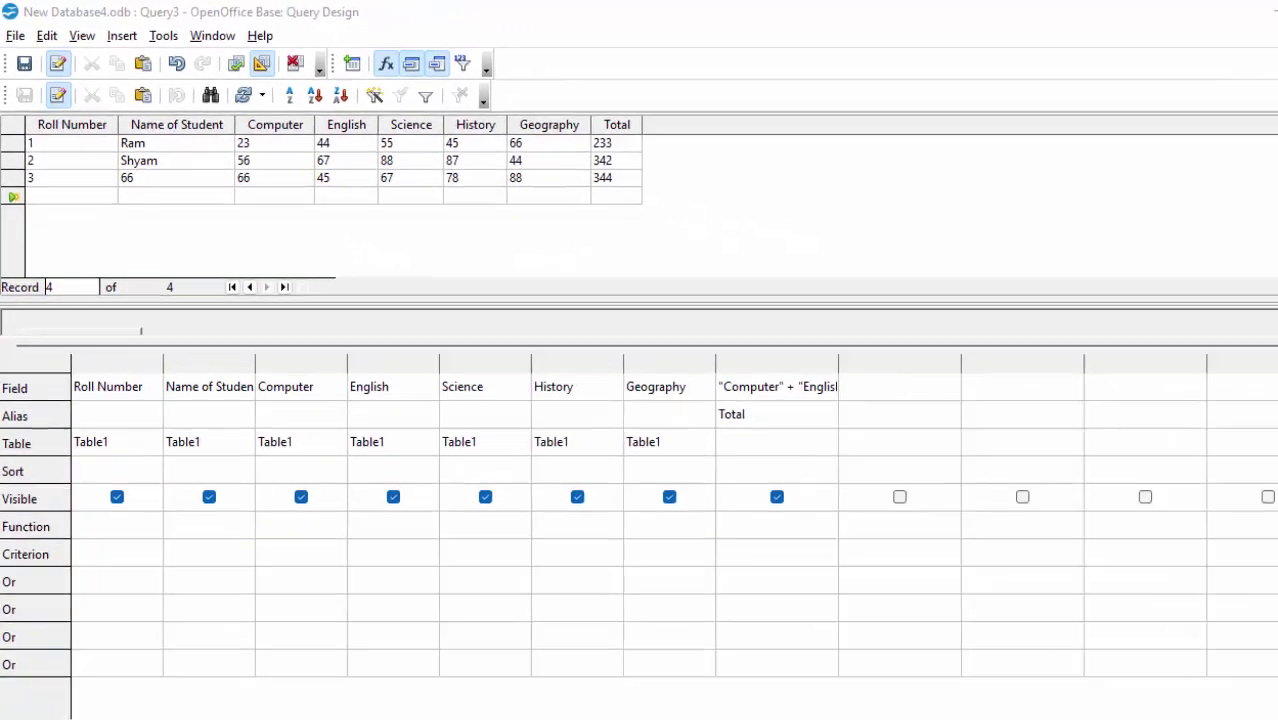
- Close the query, keeping the changes, and save it as Query1
left_click(1257, 10)
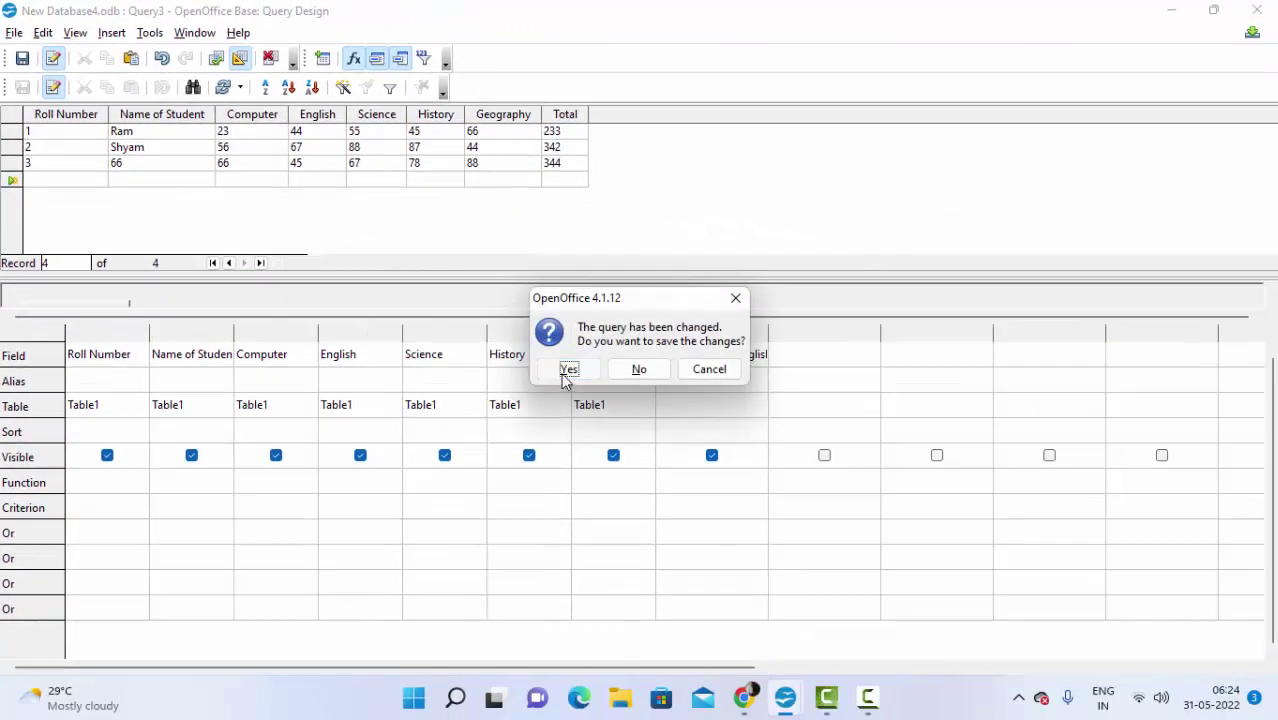
left_click(569, 368)
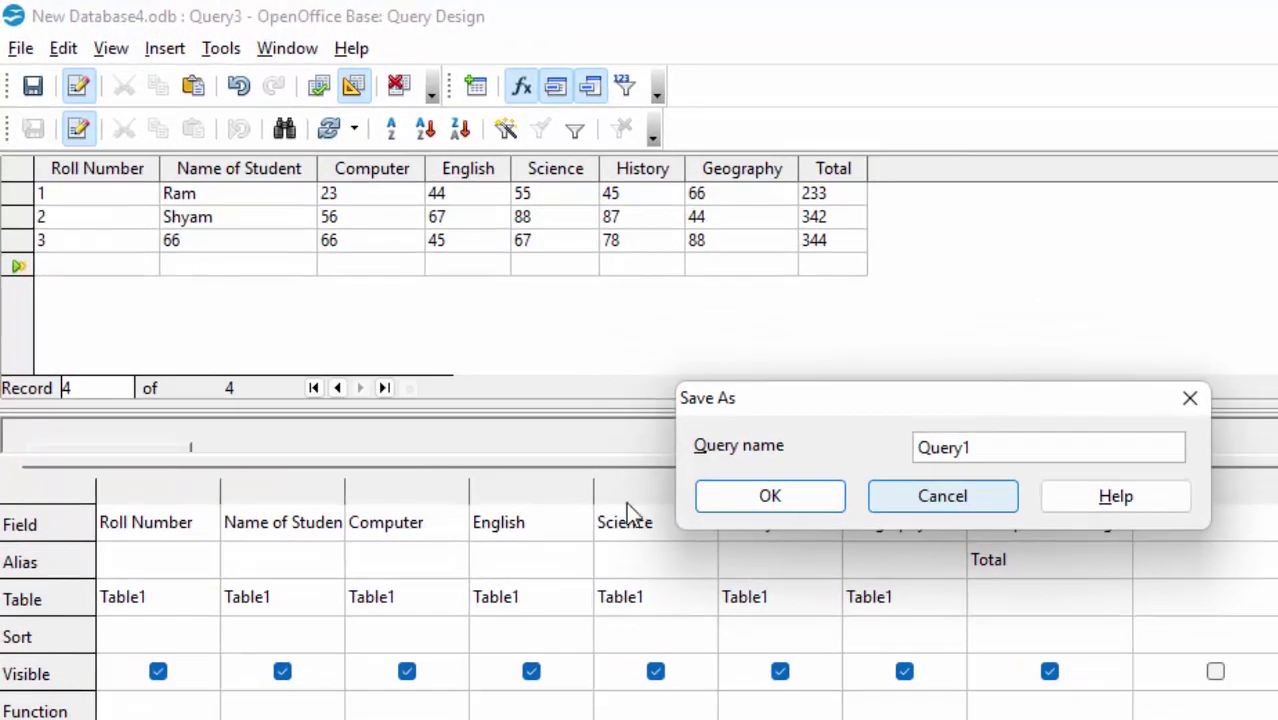
left_click(740, 500)
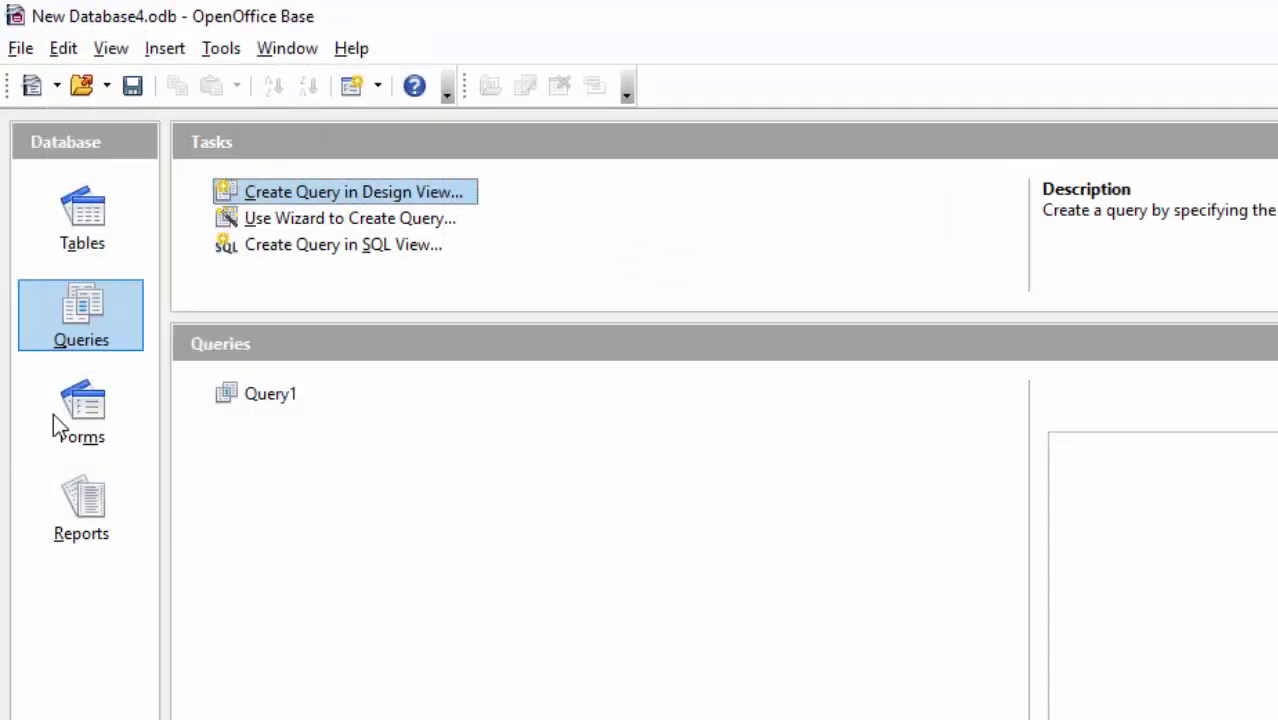
- Start the Form Wizard with Query1 as source and all eight fields
left_click(97, 410)
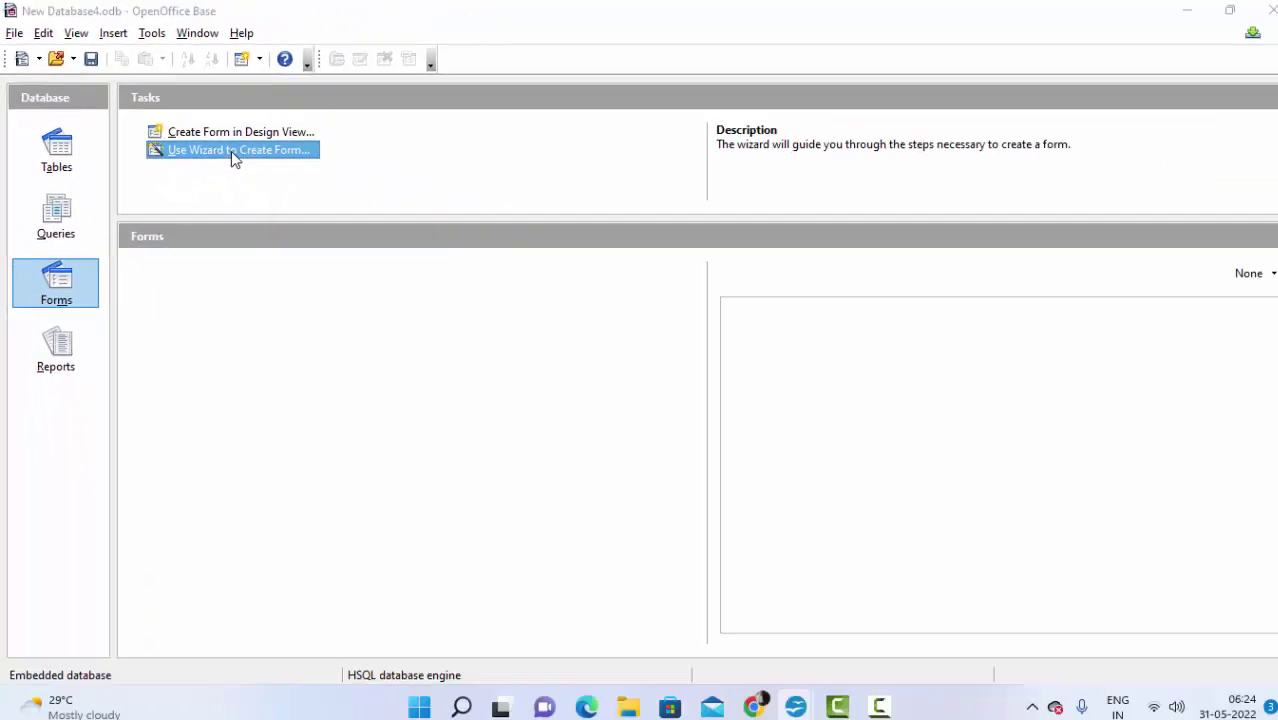
left_click(231, 151)
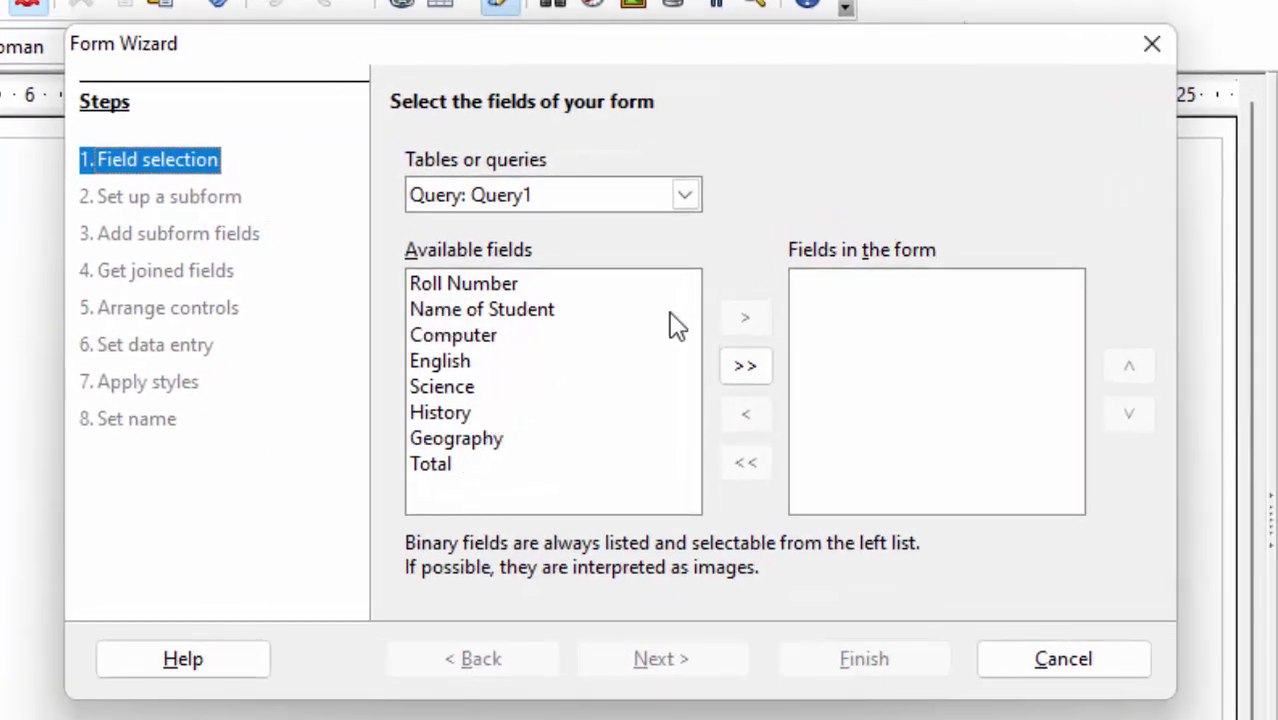
left_click(689, 198)
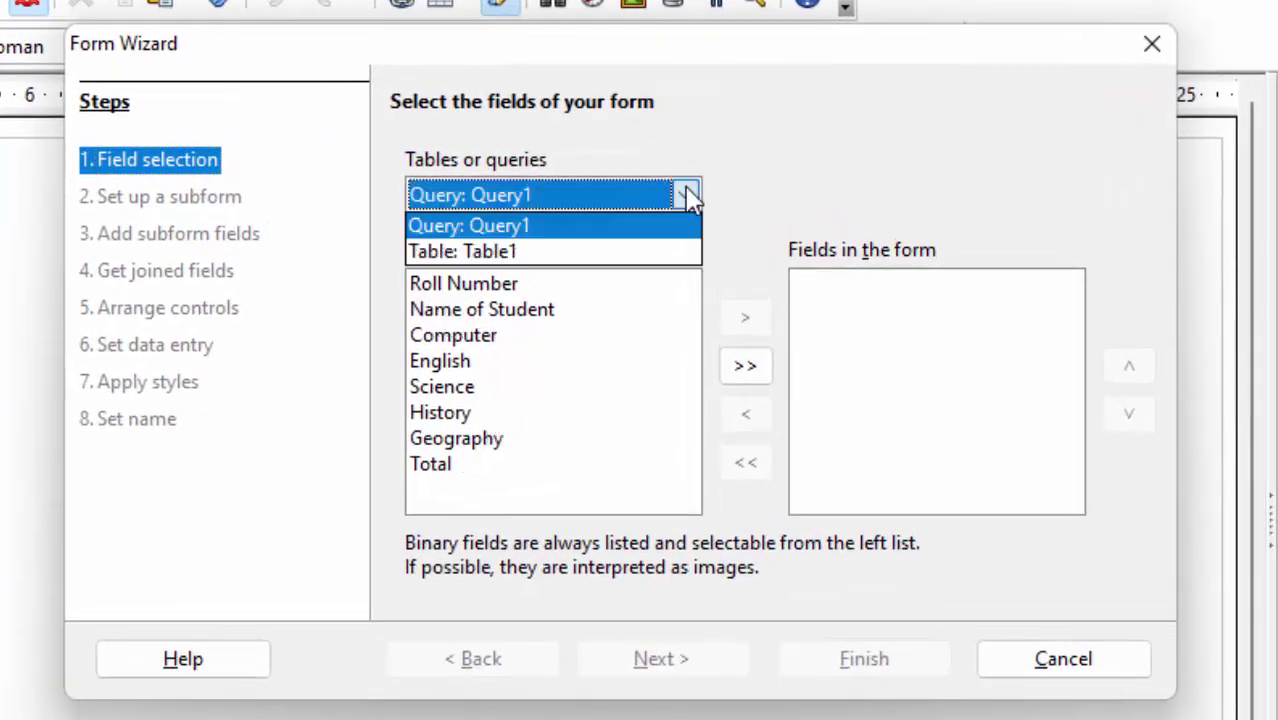
left_click(689, 198)
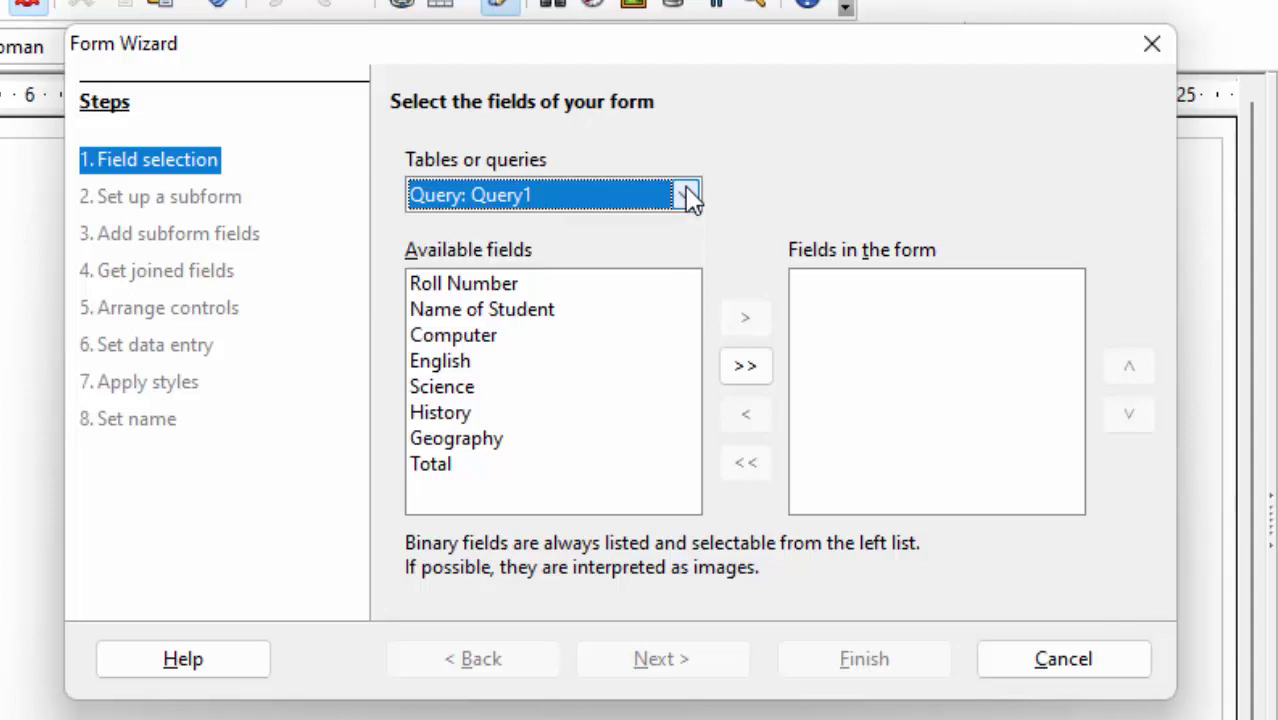
left_click(747, 367)
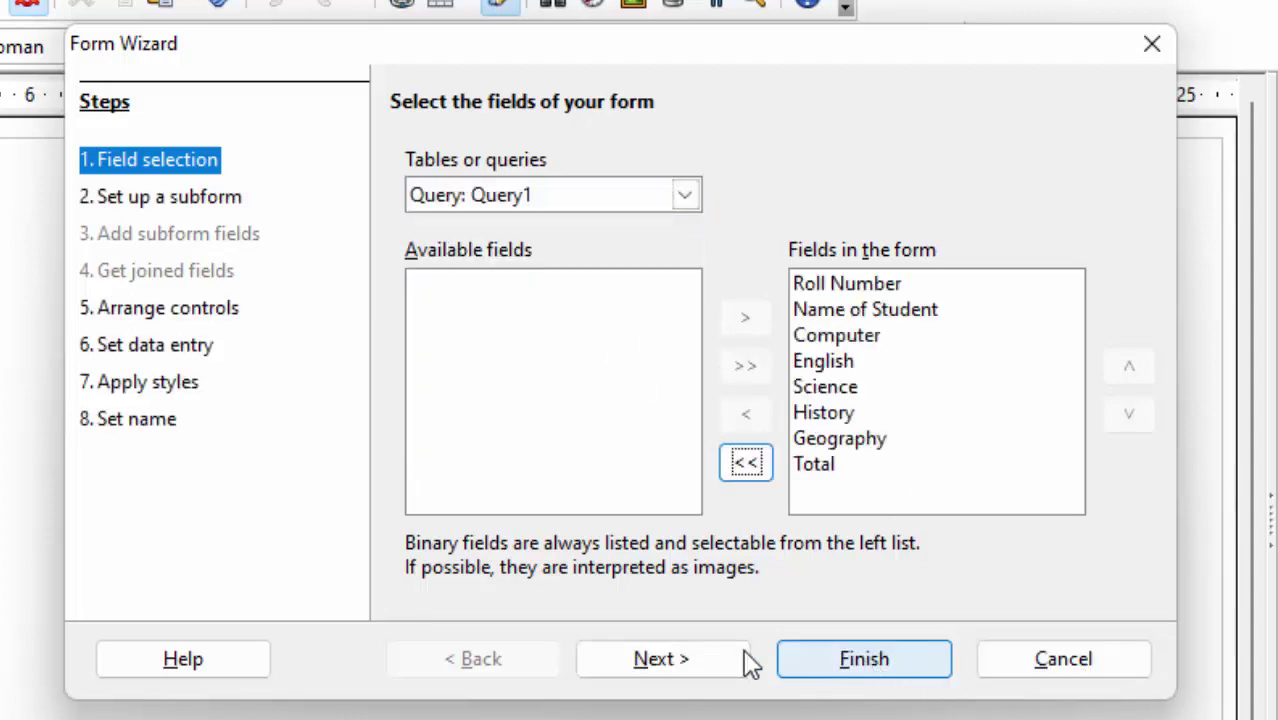
left_click(690, 662)
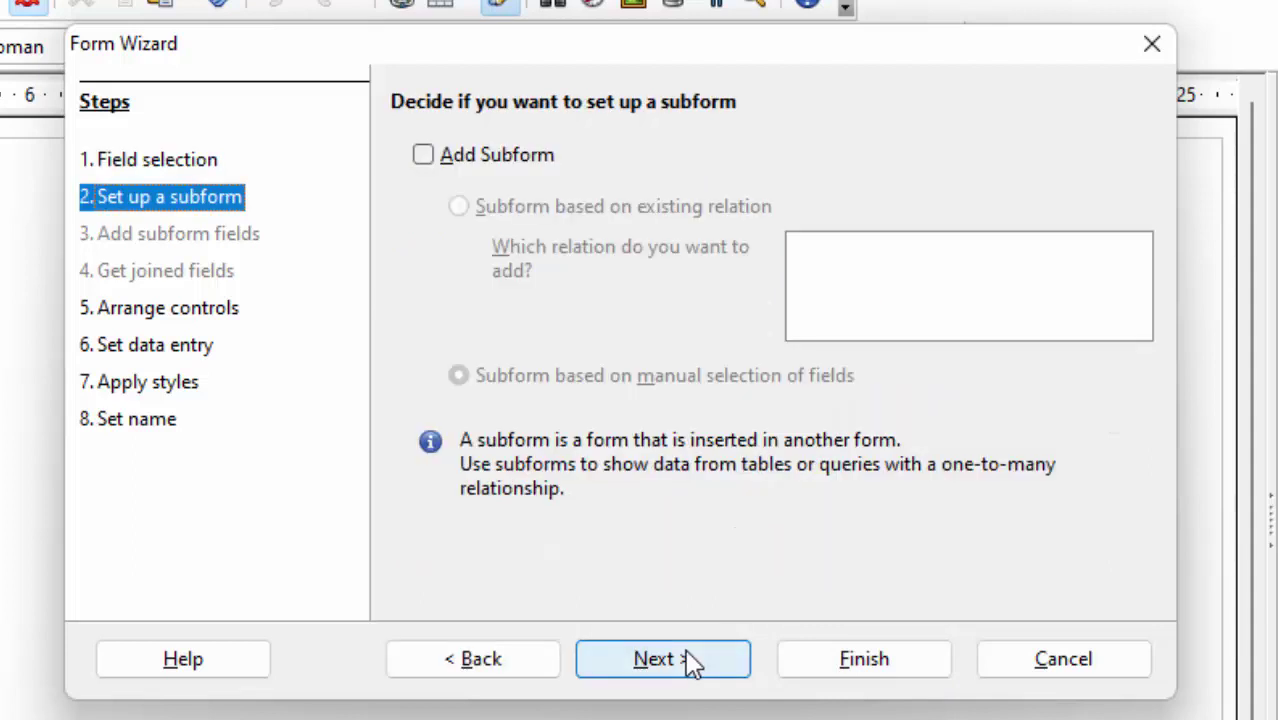
- Step through the subform, arrangement and data entry pages, leaving the subform off
left_click(422, 157)
left_click(422, 157)
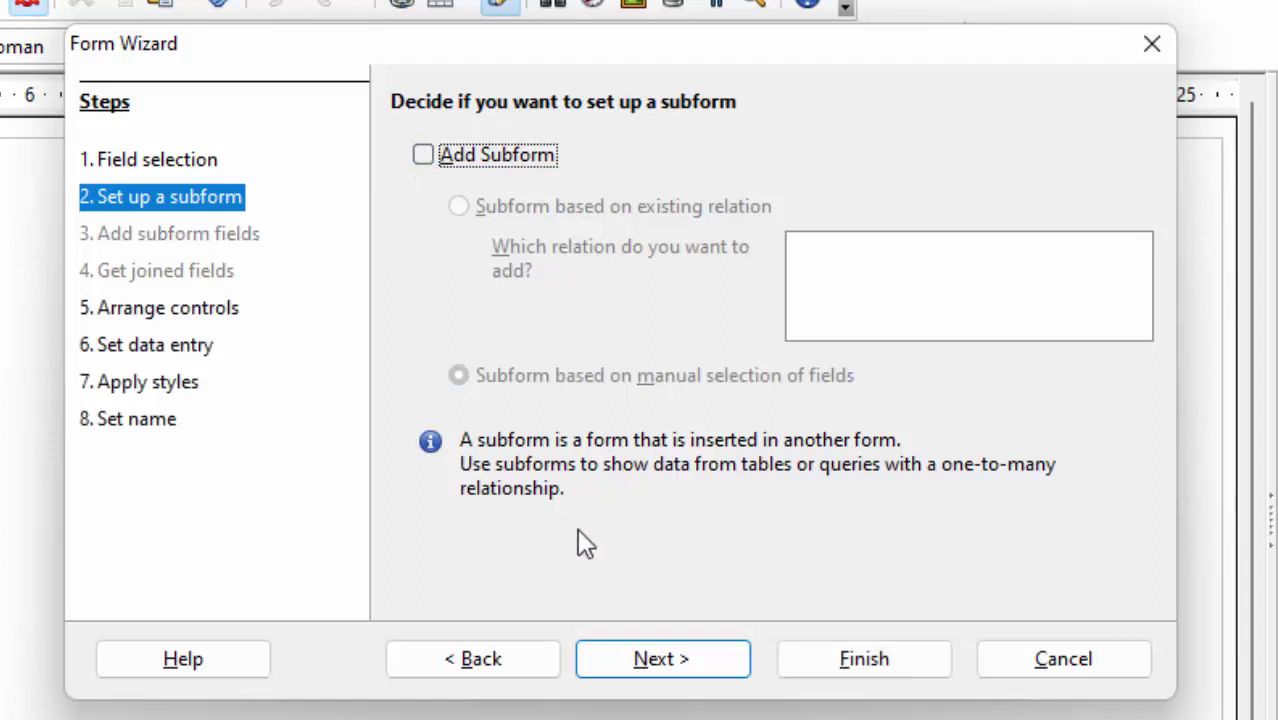
left_click(658, 668)
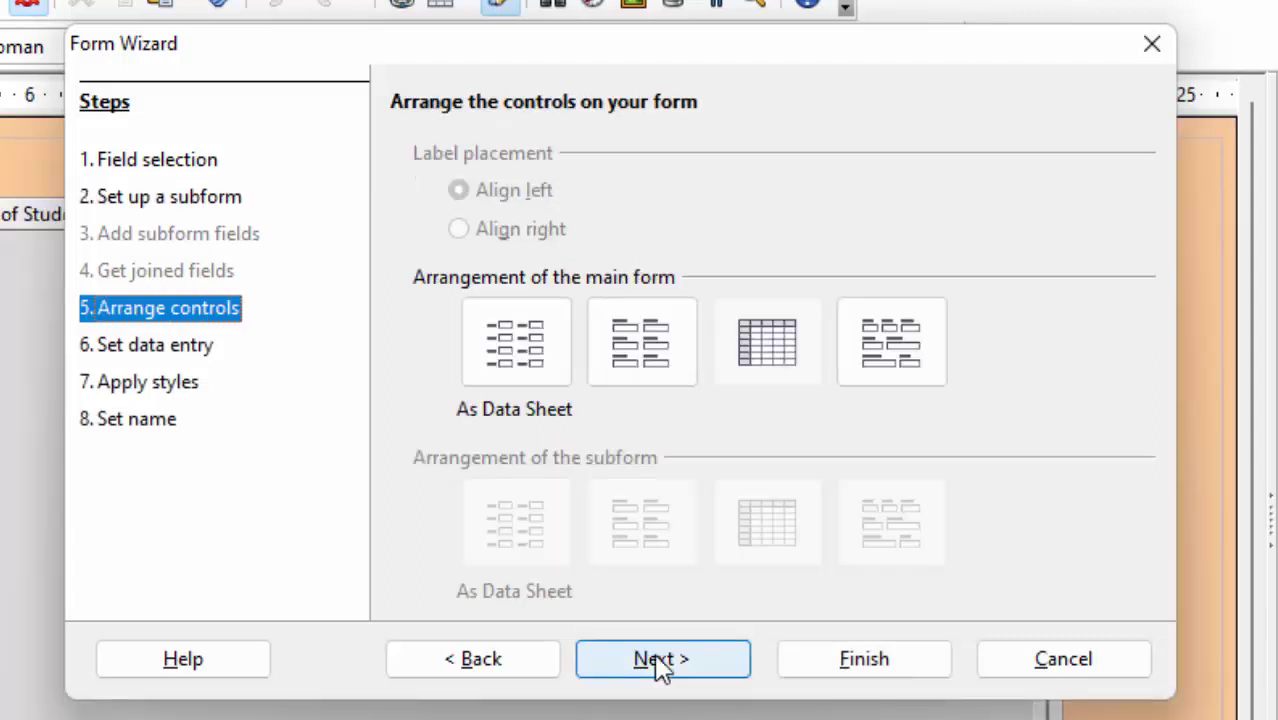
left_click(658, 668)
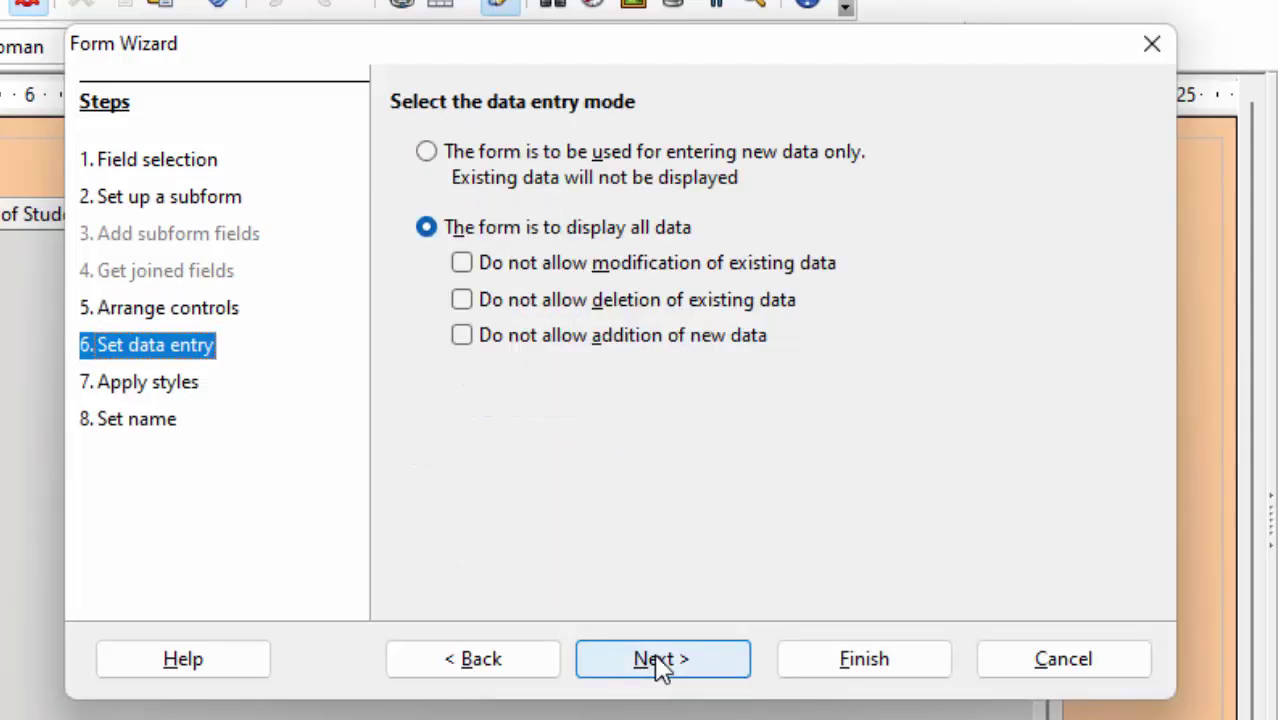
left_click(658, 668)
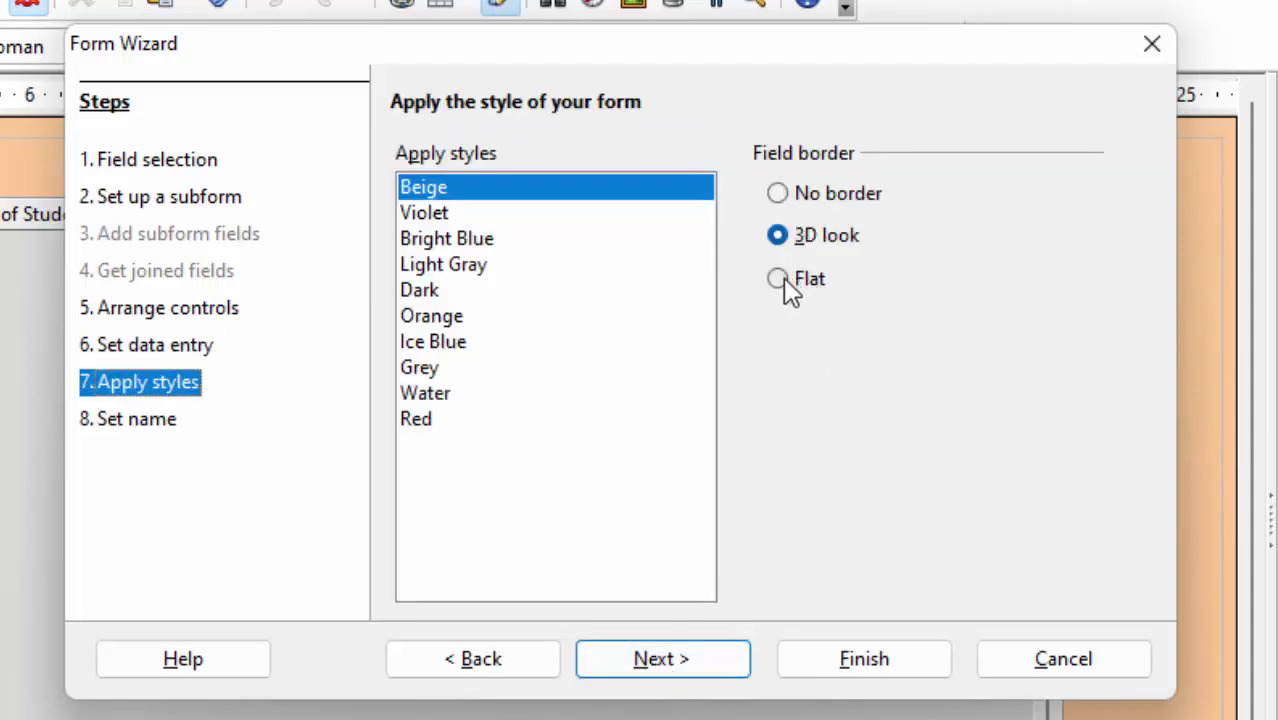
left_click(172, 425)
left_click(178, 395)
left_click(188, 347)
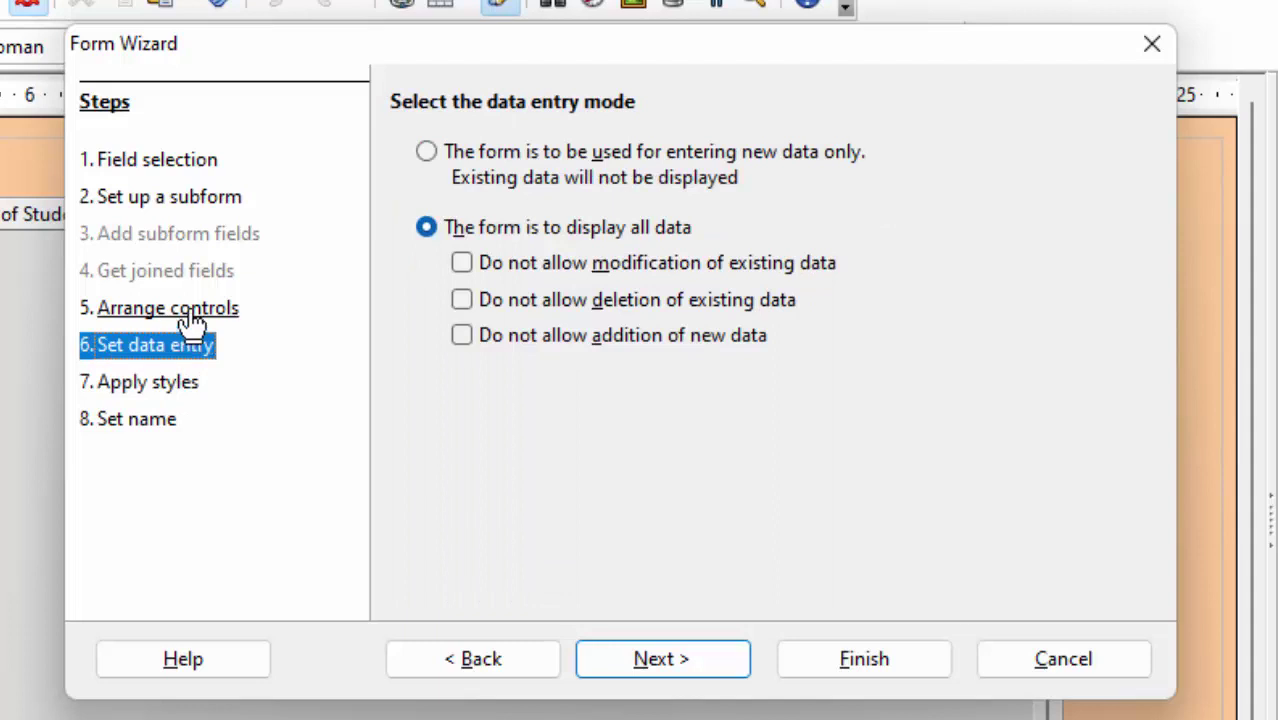
left_click(192, 318)
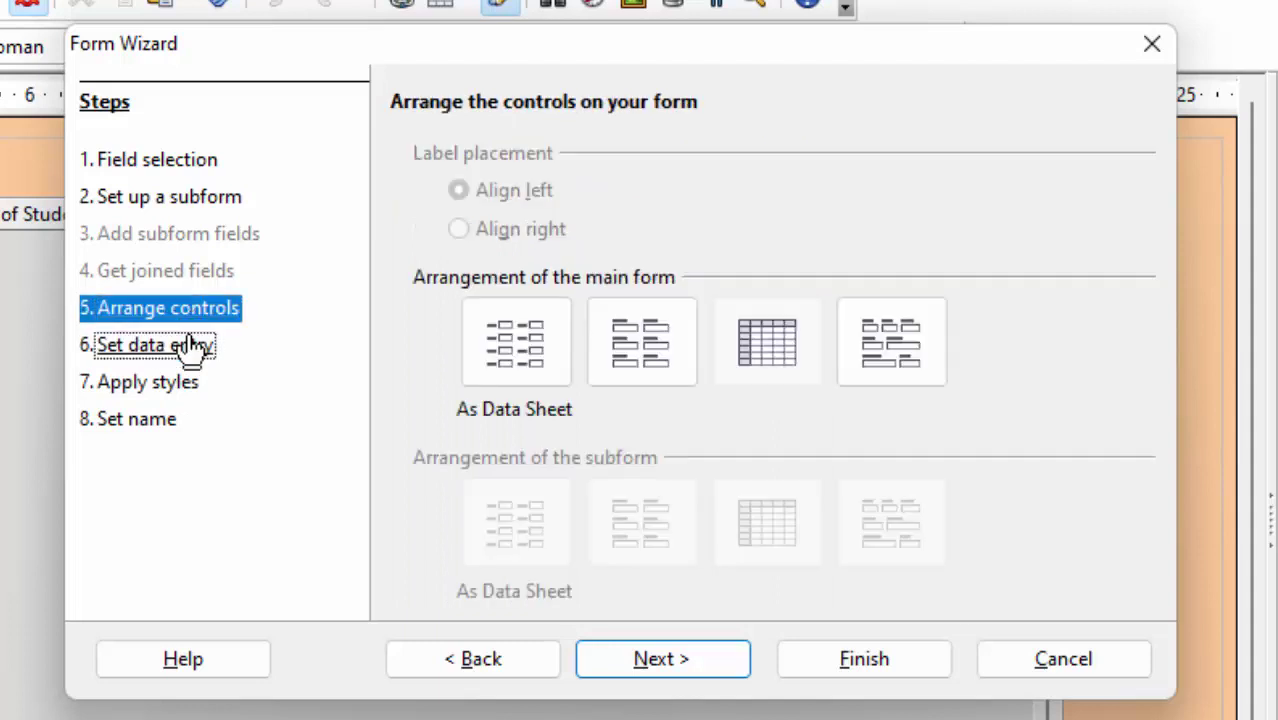
left_click(188, 345)
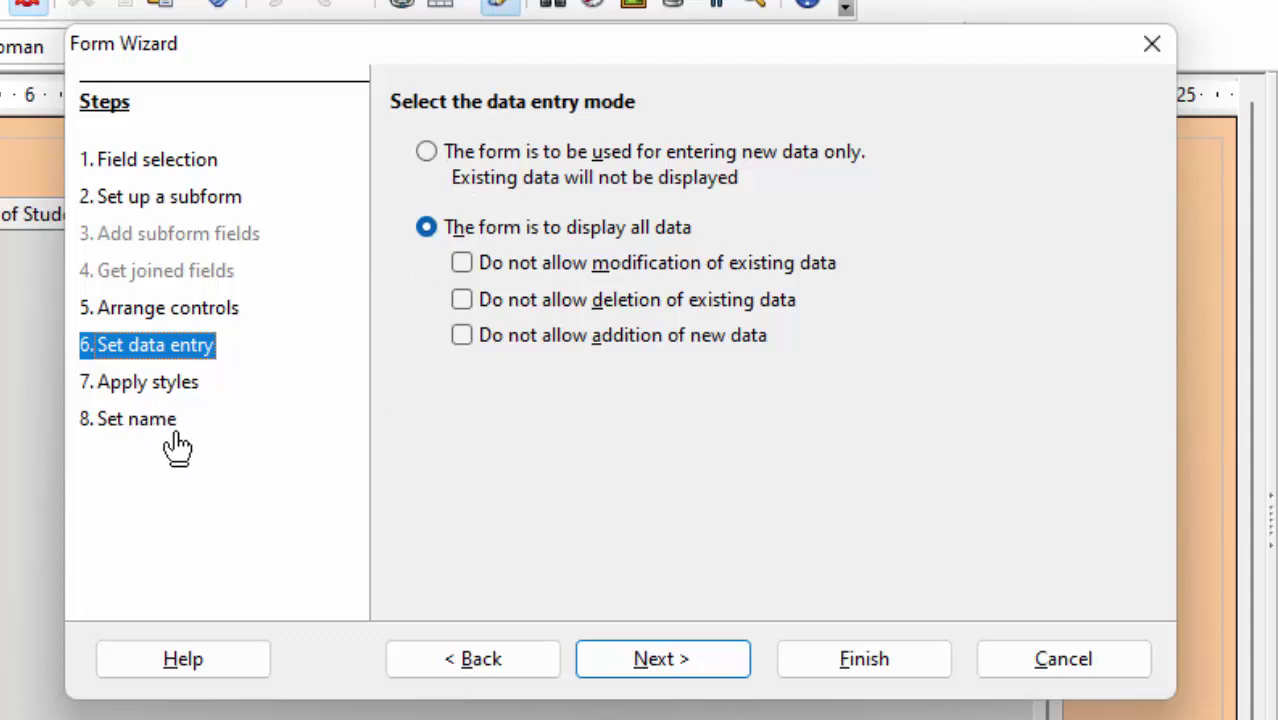
left_click(140, 318)
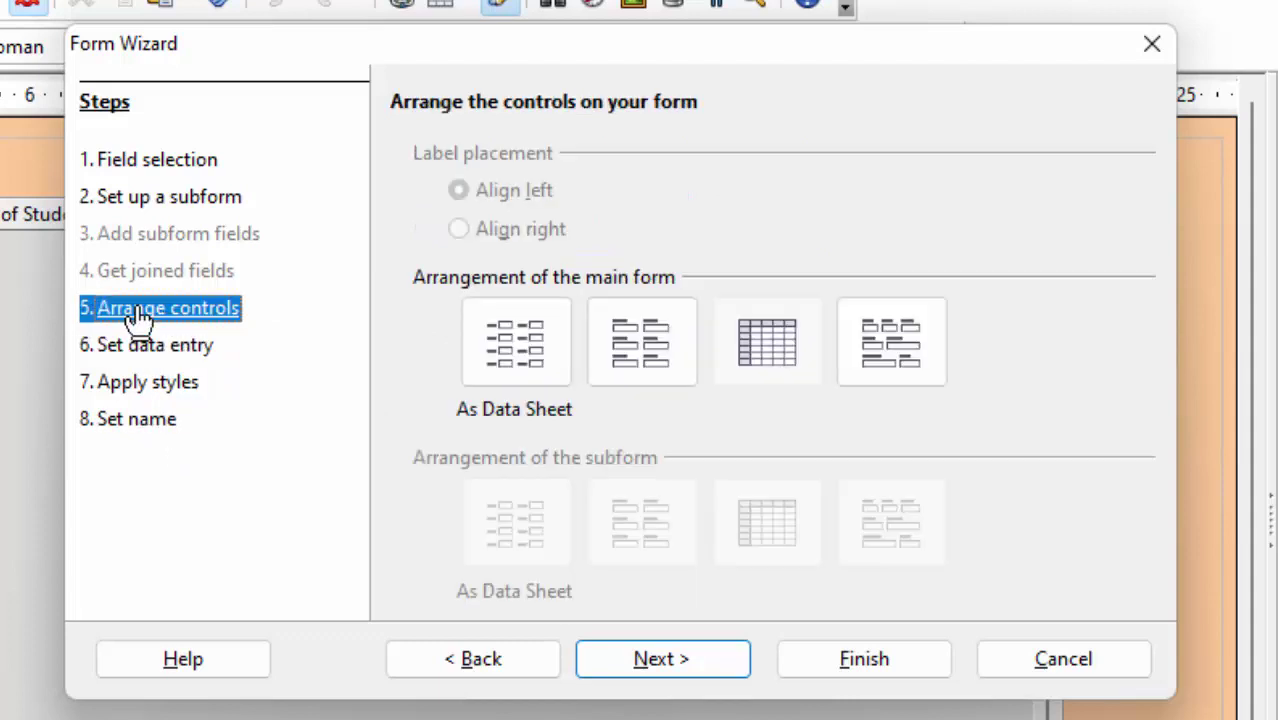
left_click(140, 381)
- Choose the Ice Blue style with 3D-look field borders and finish the form
left_click(777, 278)
left_click(777, 235)
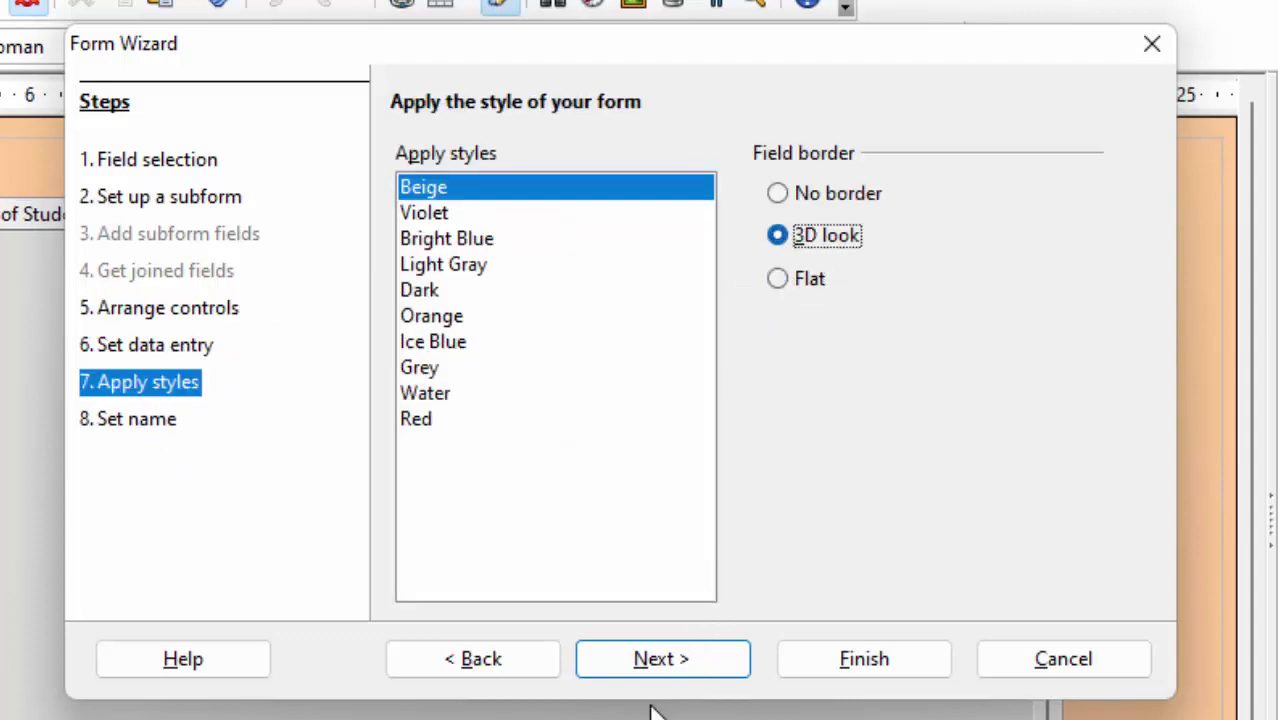
left_click(410, 342)
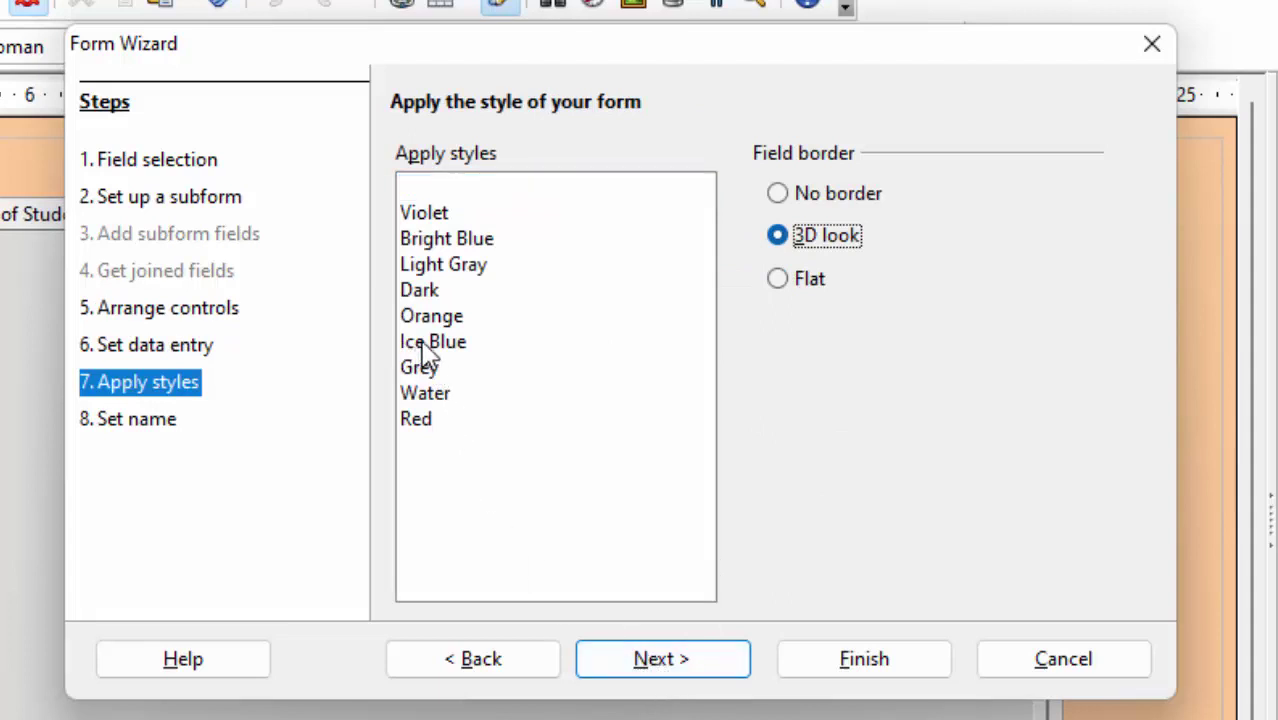
left_click(661, 659)
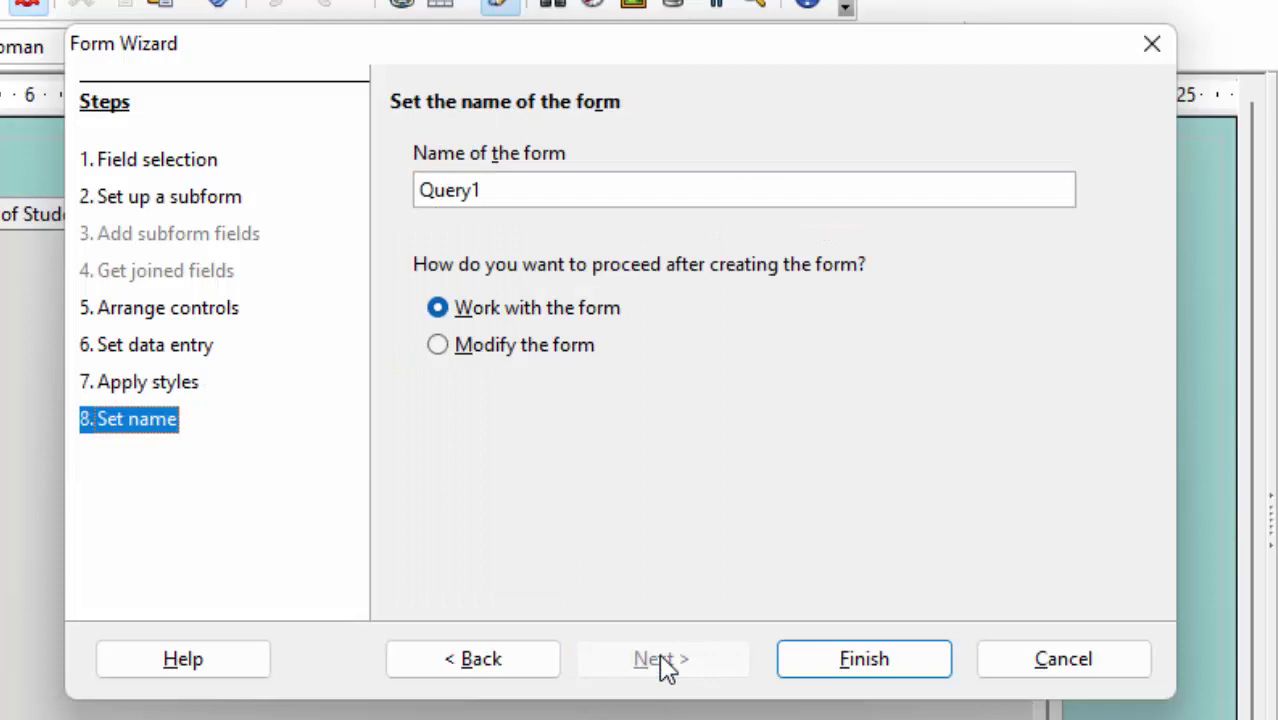
left_click(824, 664)
left_click(824, 664)
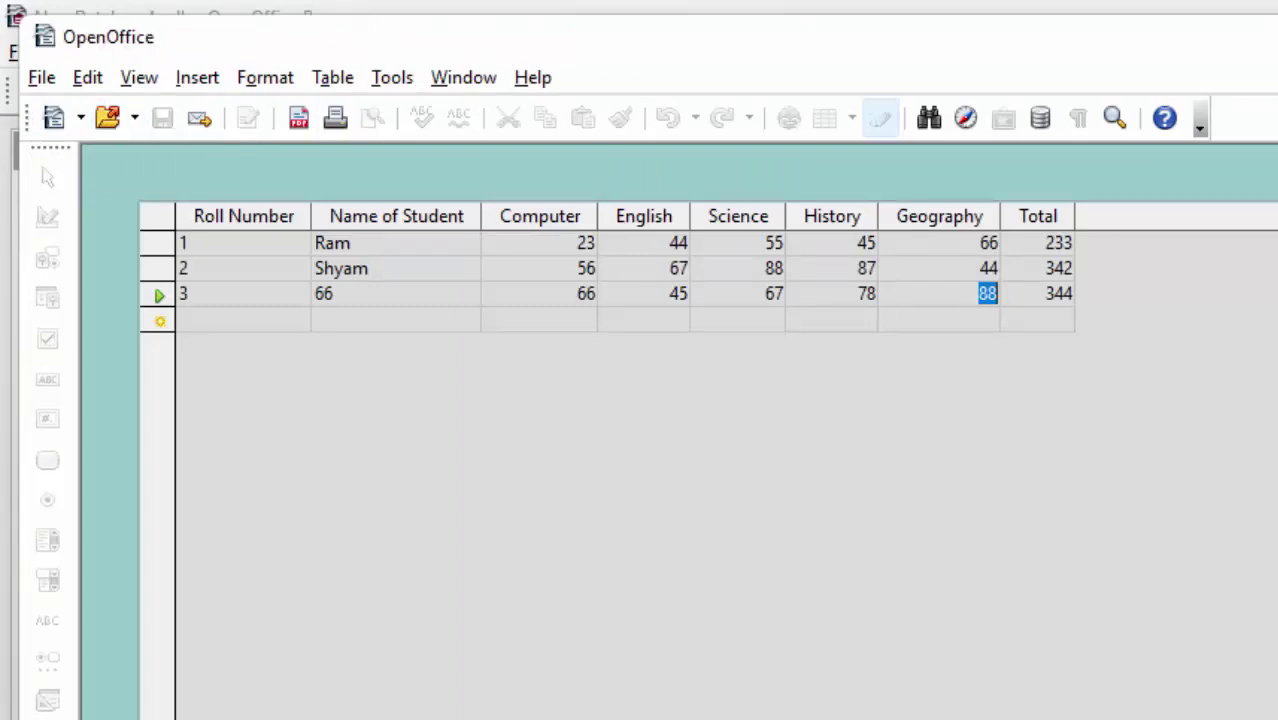
- Close the form window and delete the Query1 form
key("ctrl+w")
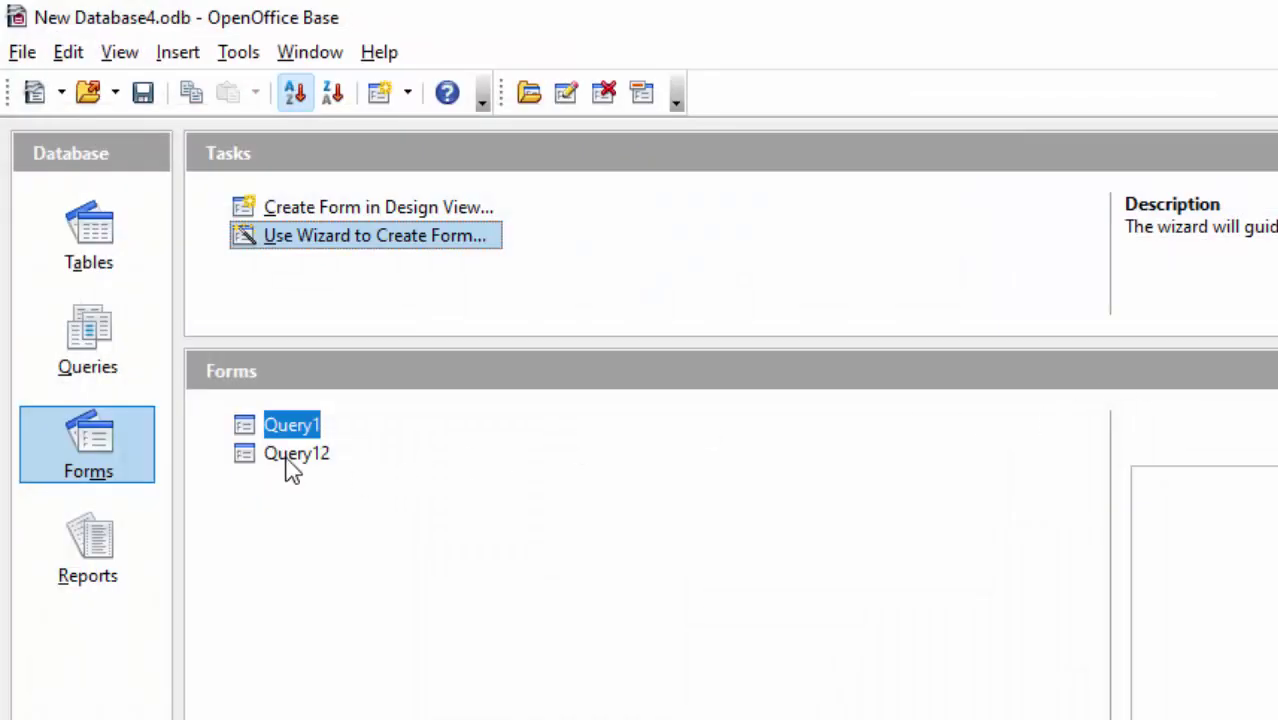
right_click(290, 428)
left_click(393, 506)
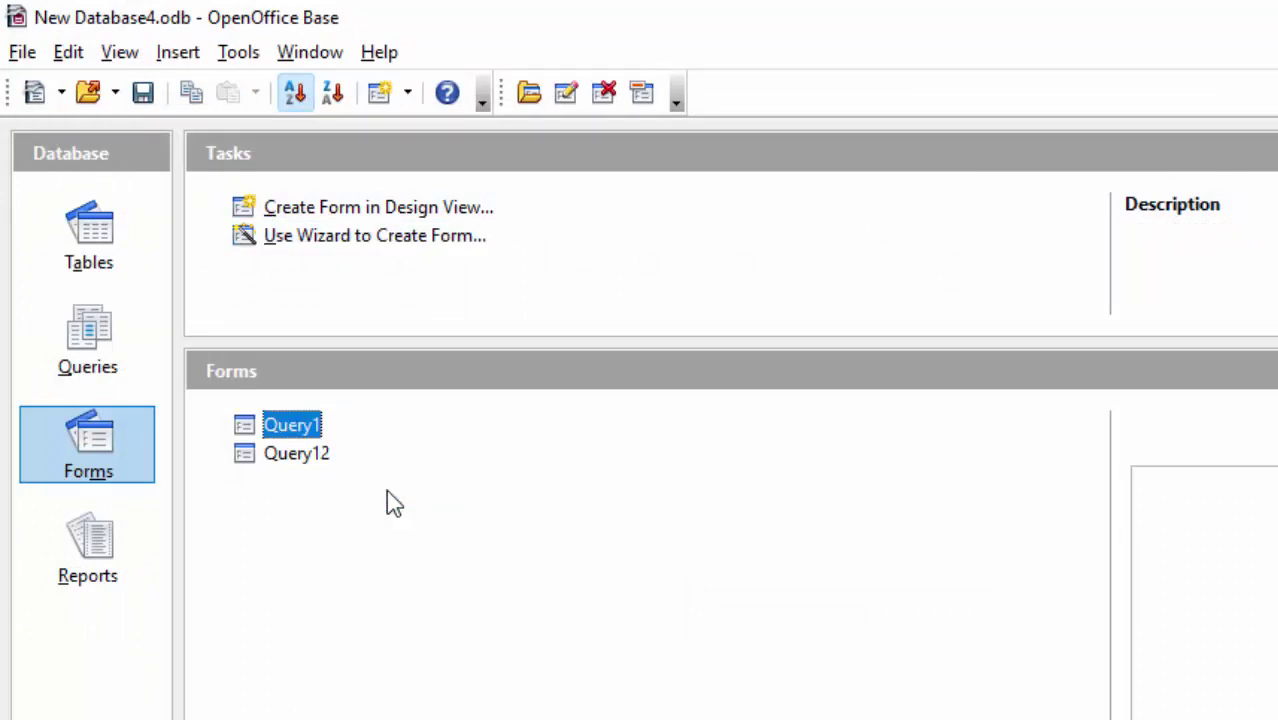
key("Delete")
left_click(778, 613)
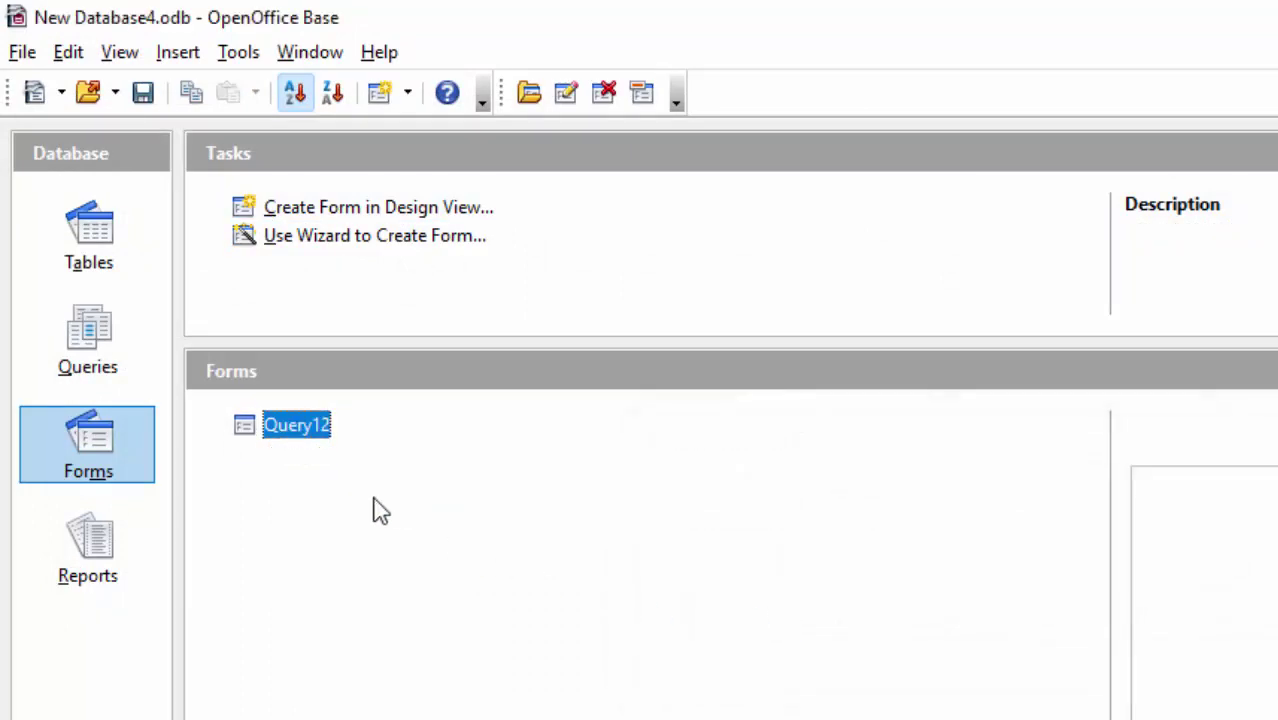
- Open and close the Query12 form, then show the Reports section
double_click(277, 430)
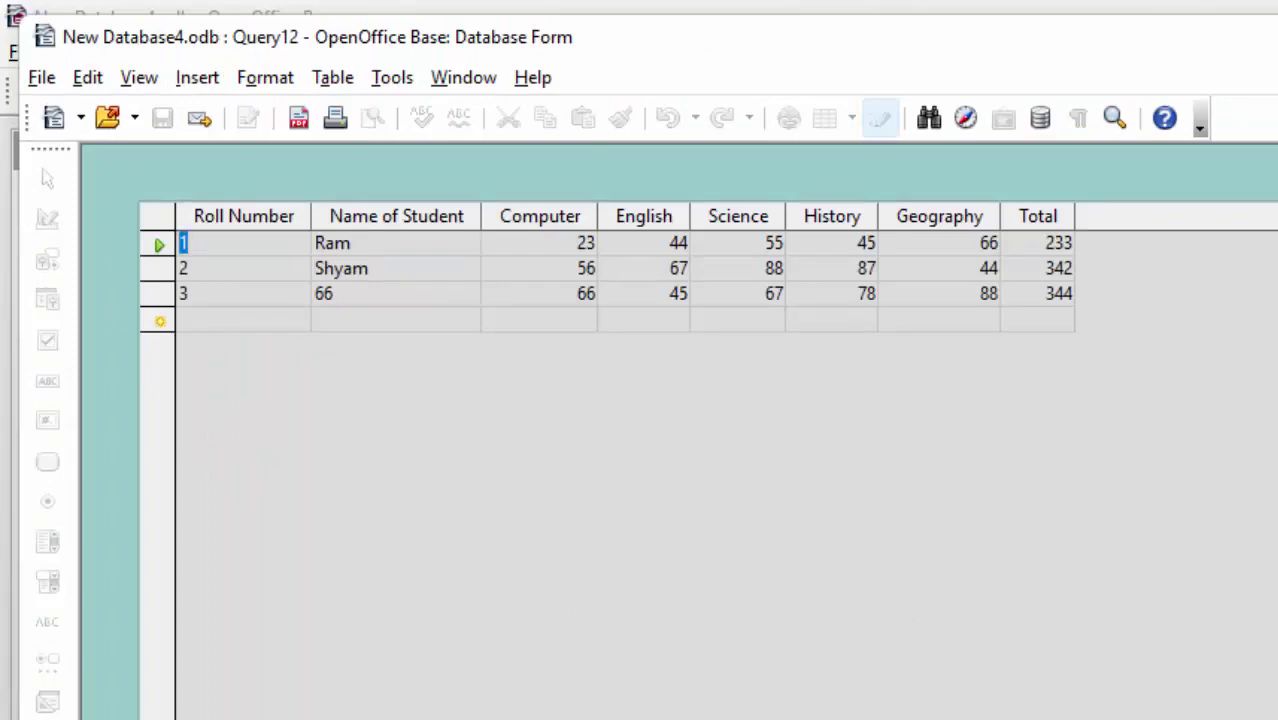
key("ctrl+w")
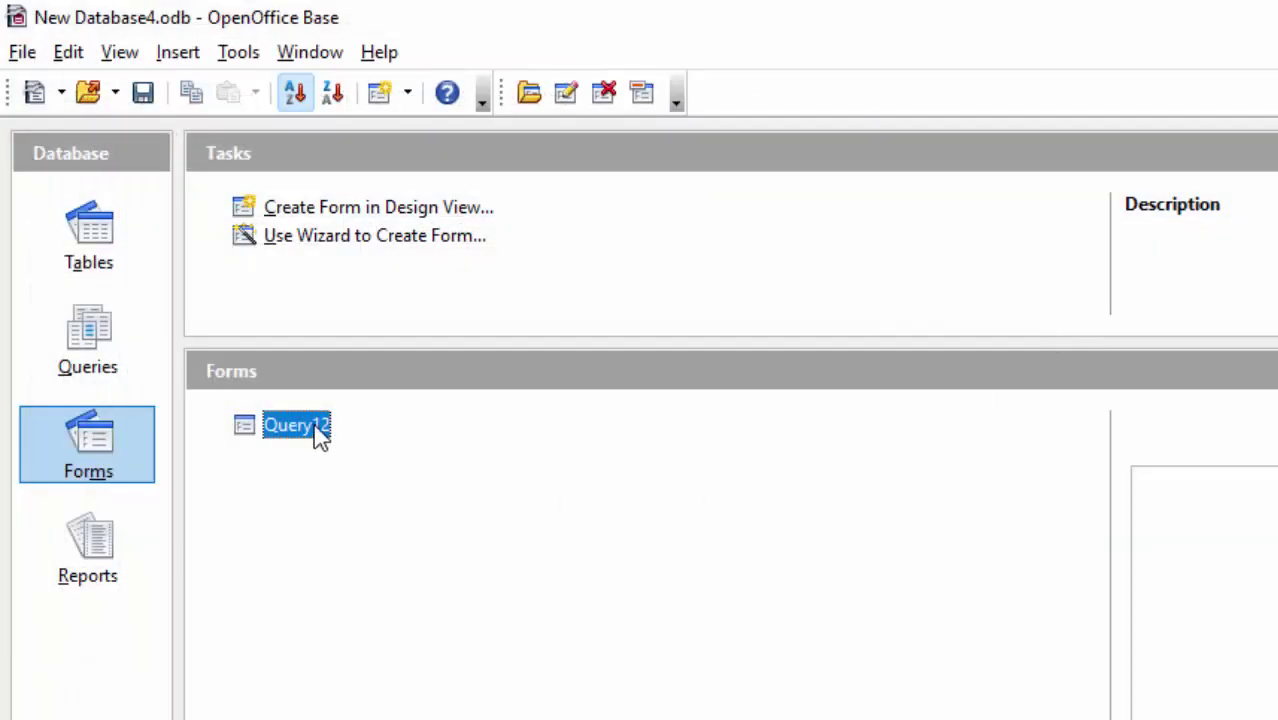
left_click(83, 555)
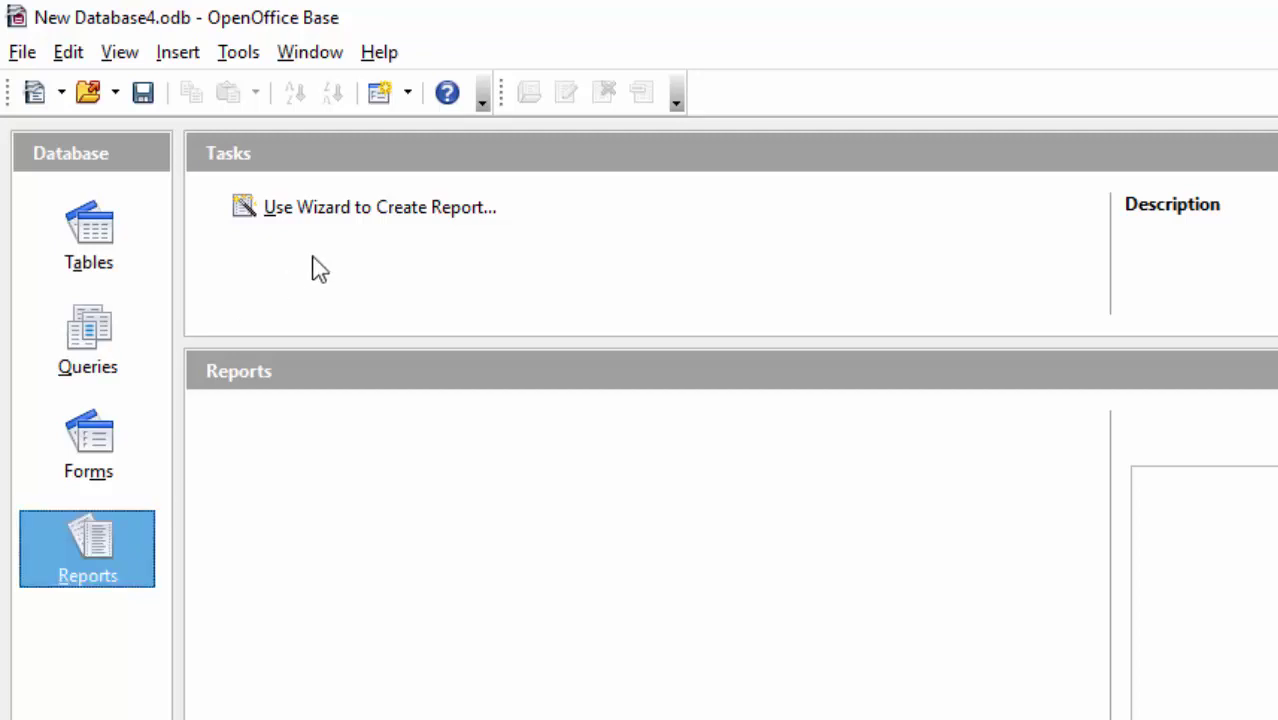
- Start the Report Wizard on Query1 with all eight fields
left_click(390, 210)
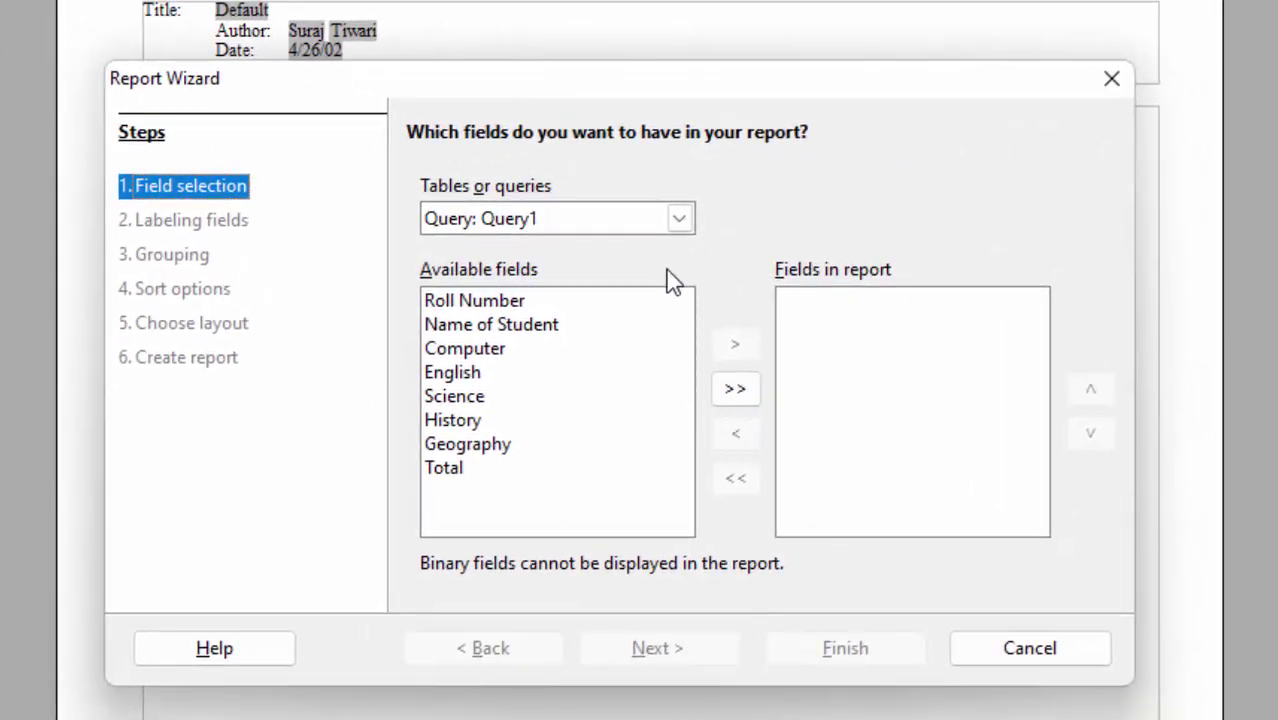
left_click(684, 220)
left_click(686, 222)
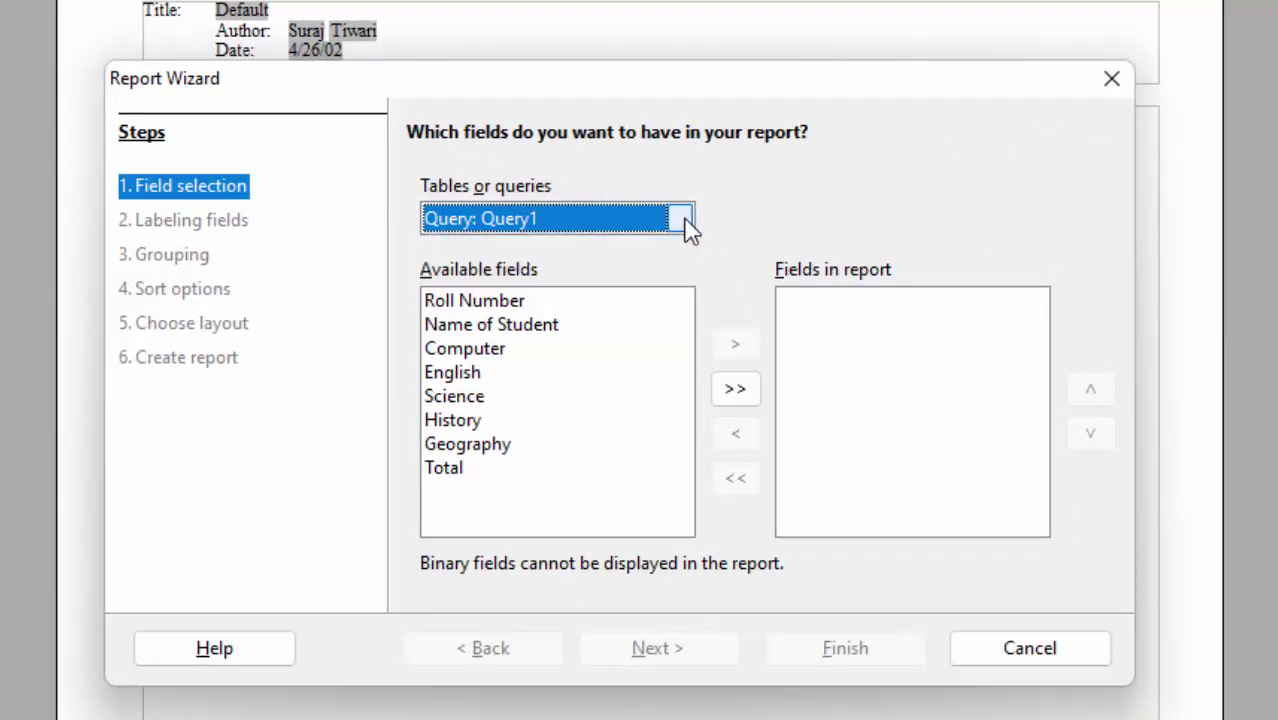
left_click(734, 389)
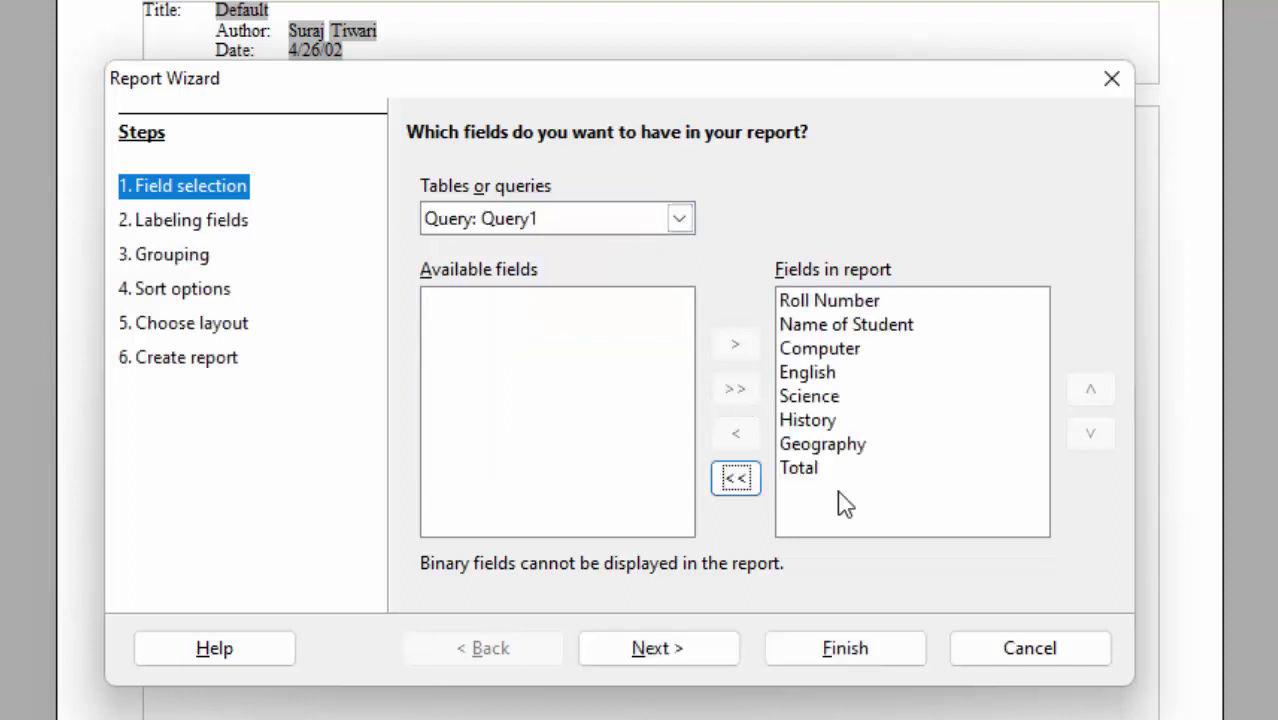
- Skip labels, grouping and sorting, pick the Outline - Borders layout, and create the report
left_click(689, 652)
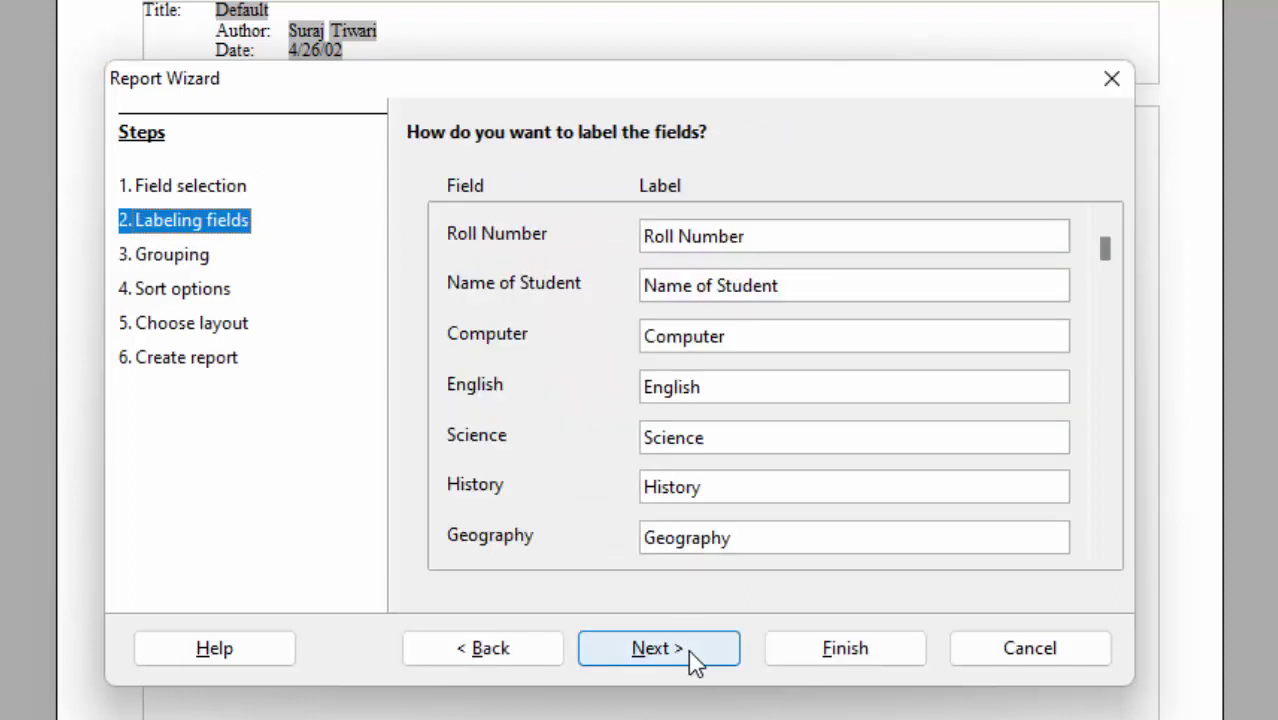
left_click(689, 652)
left_click(694, 663)
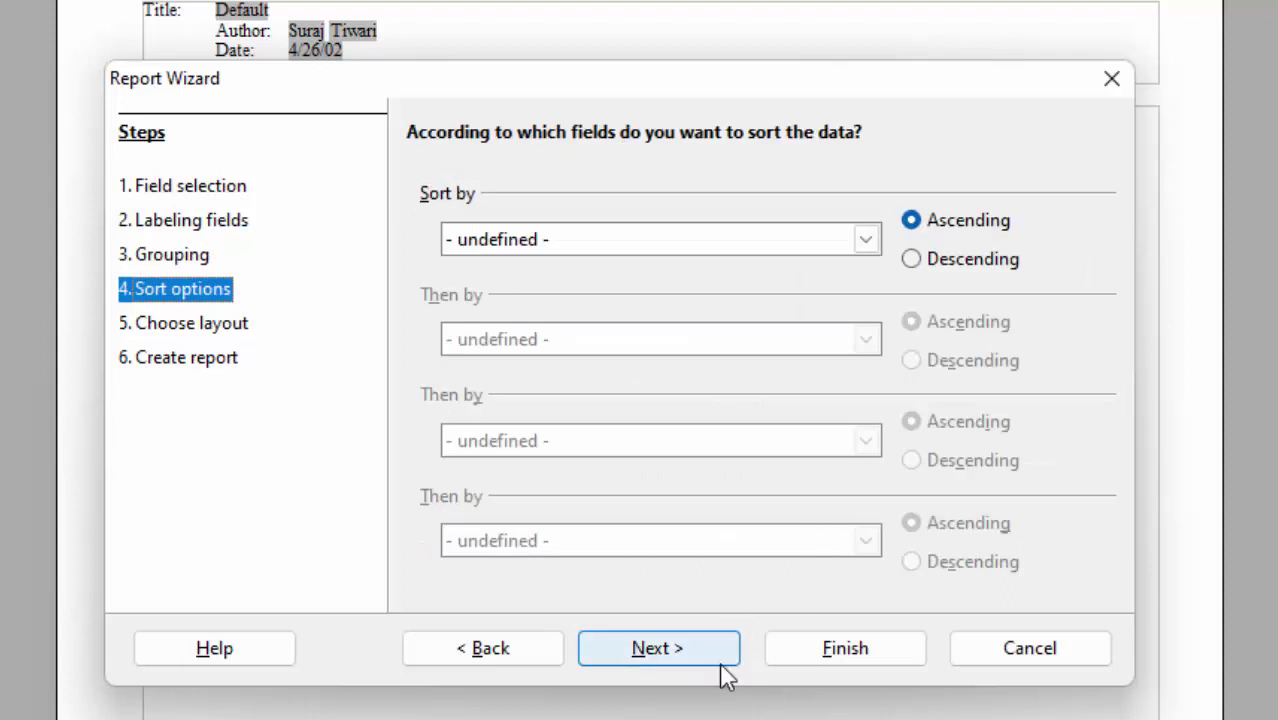
left_click(716, 663)
left_click(714, 670)
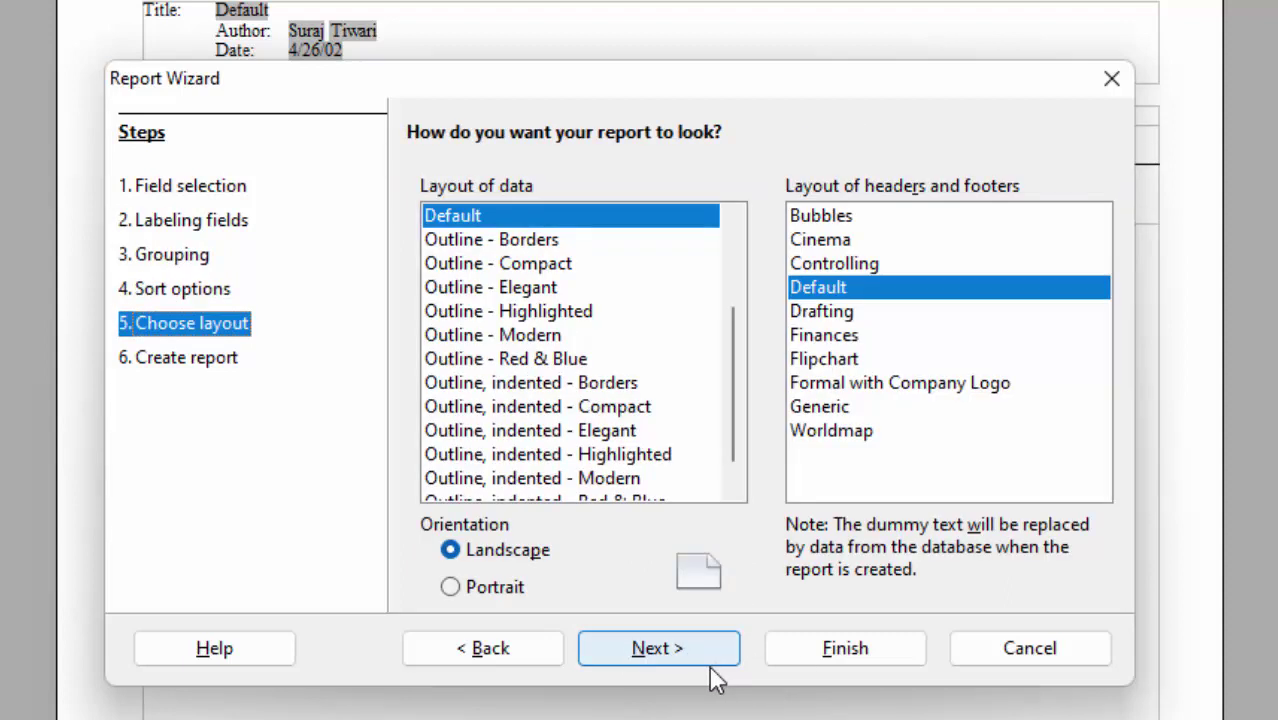
left_click(512, 248)
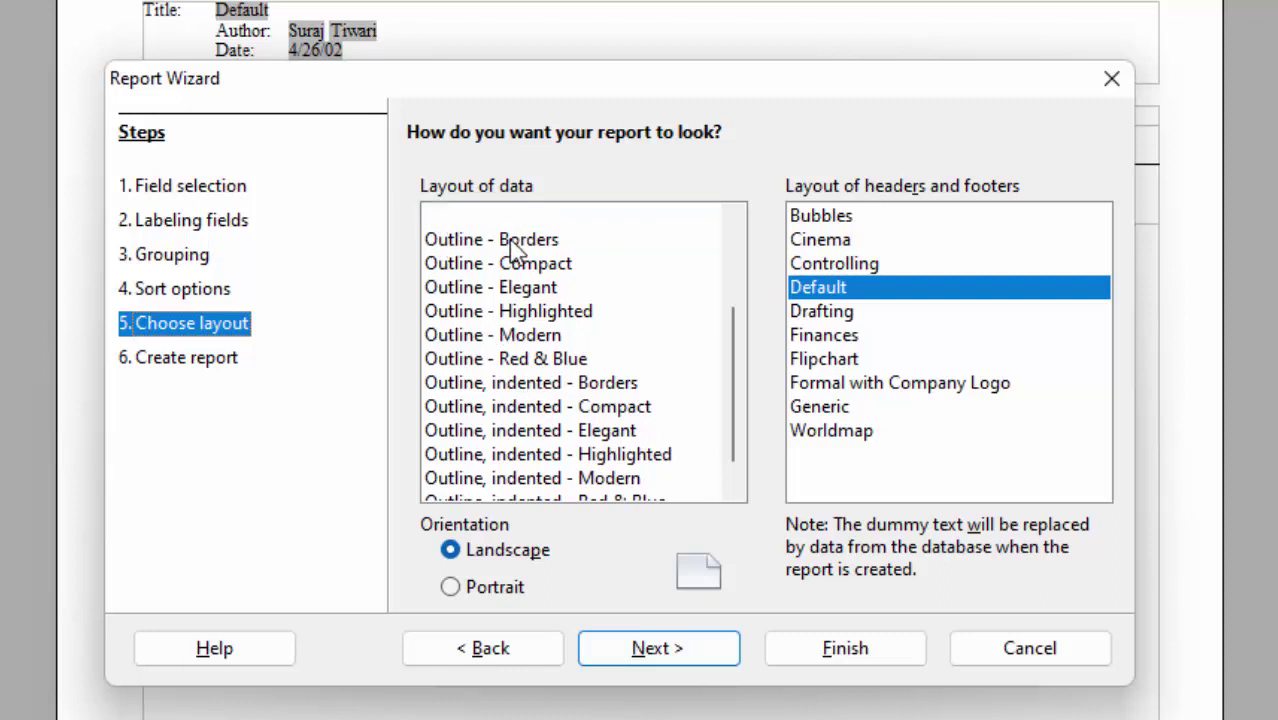
left_click(683, 660)
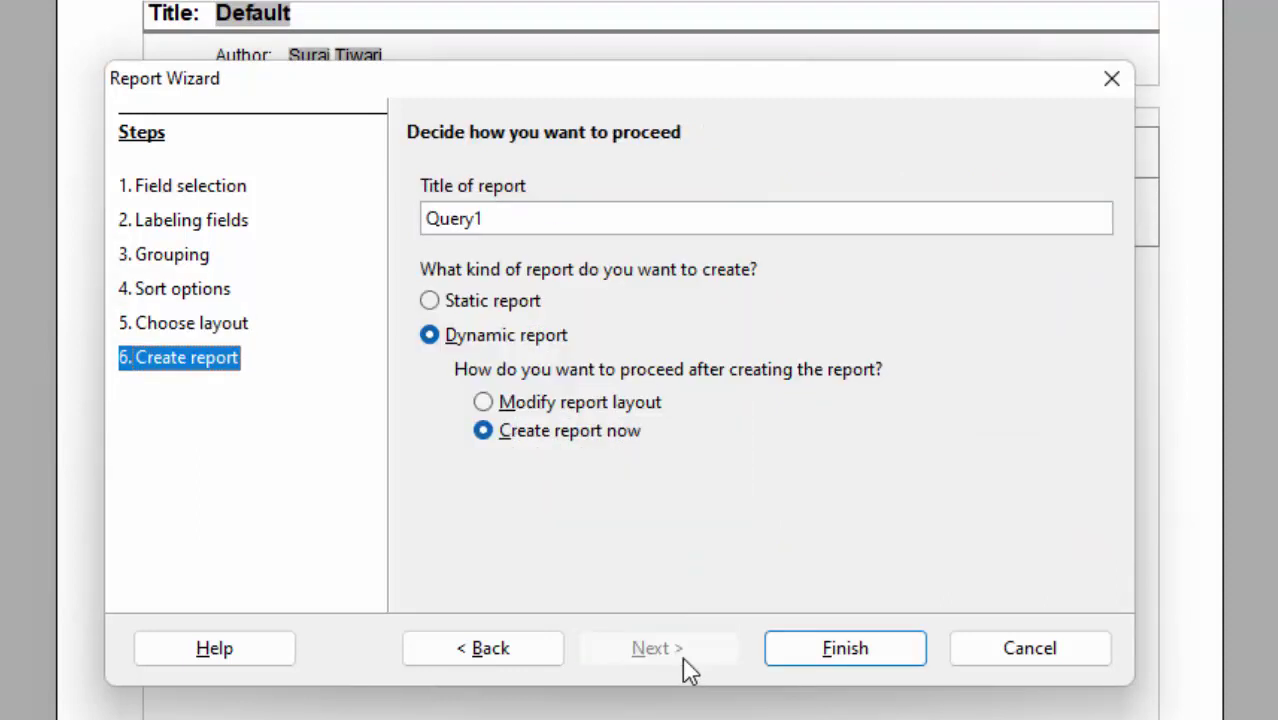
left_click(842, 656)
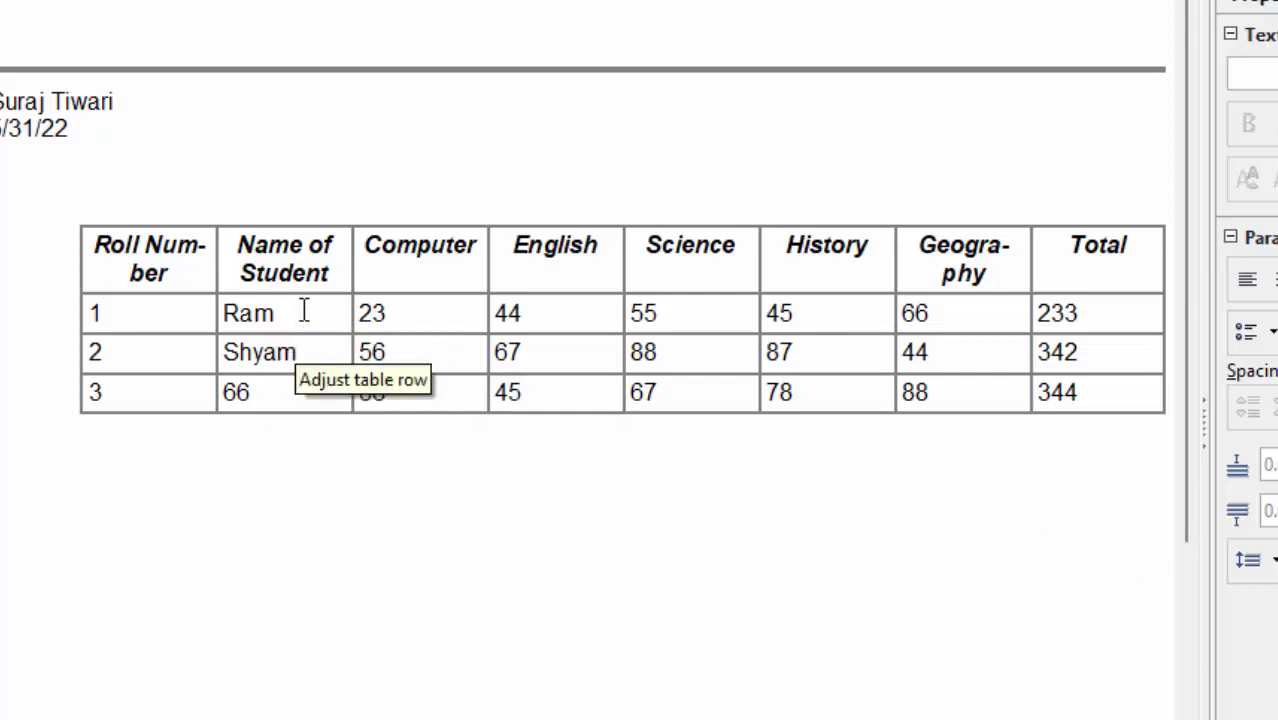
- Select the first student's roll number and name cells in the generated report
left_click_drag(256, 314, 131, 309)
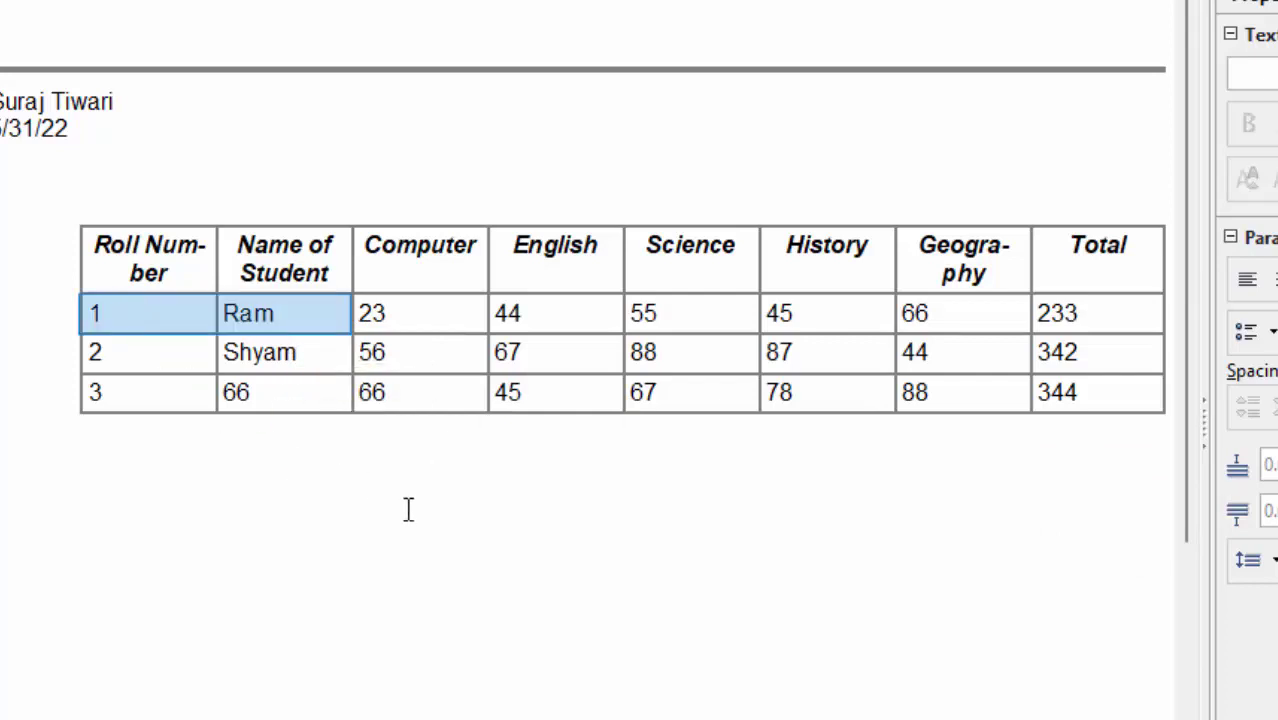